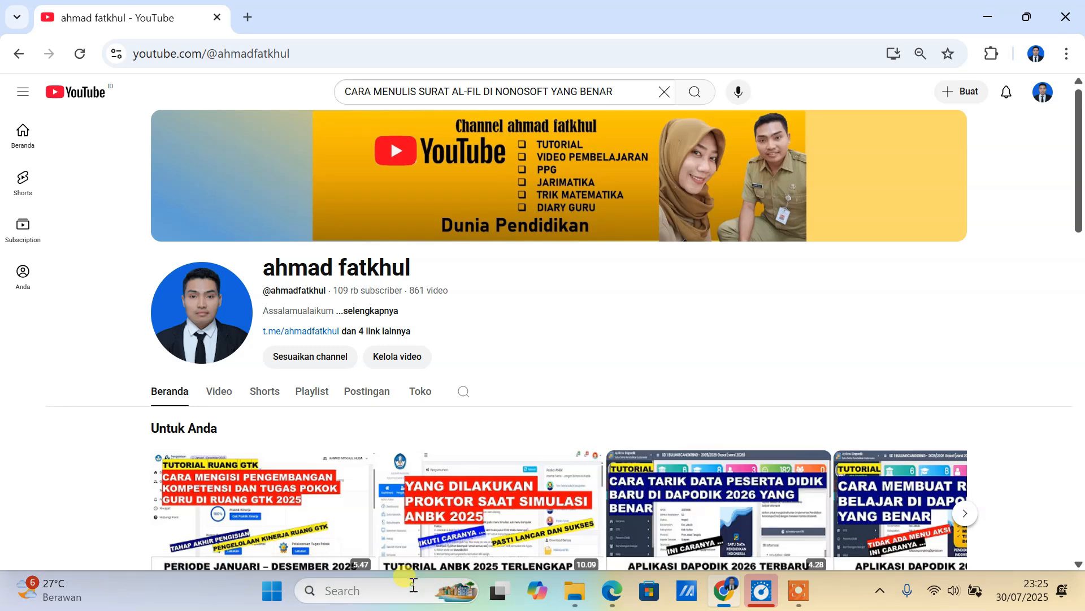
Launch Nonosoft KHOT 3 and go past its splash screen to a blank document
left_click(416, 589)
type("NON")
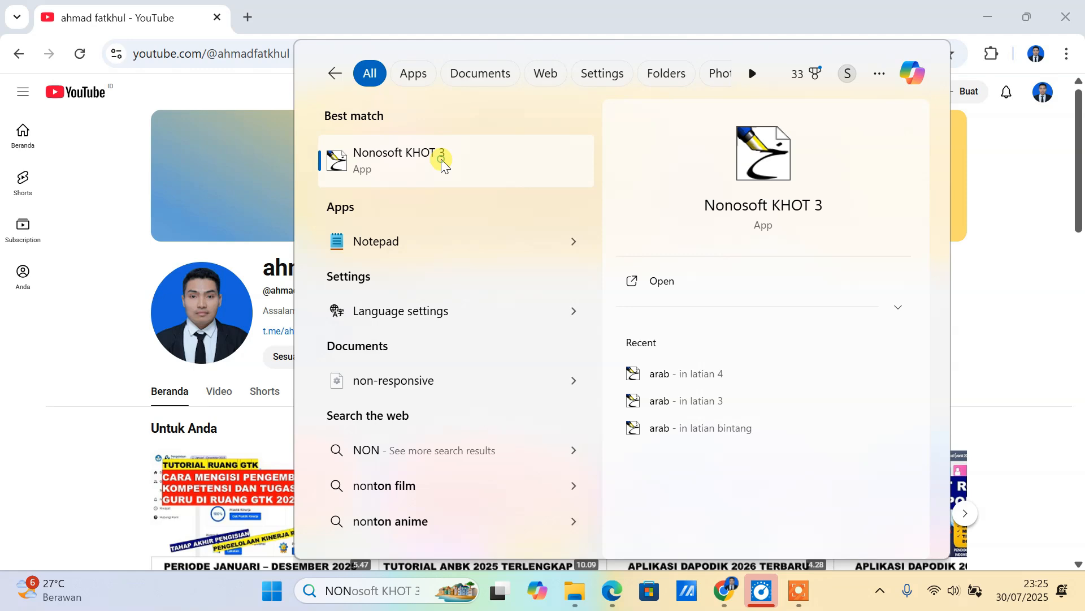
left_click(442, 164)
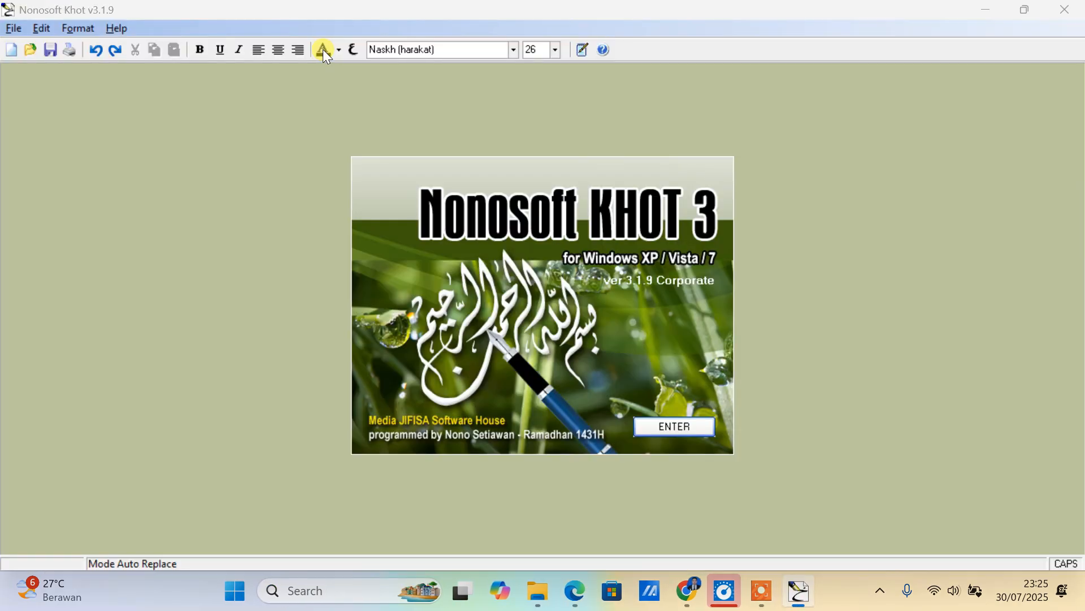
left_click(674, 426)
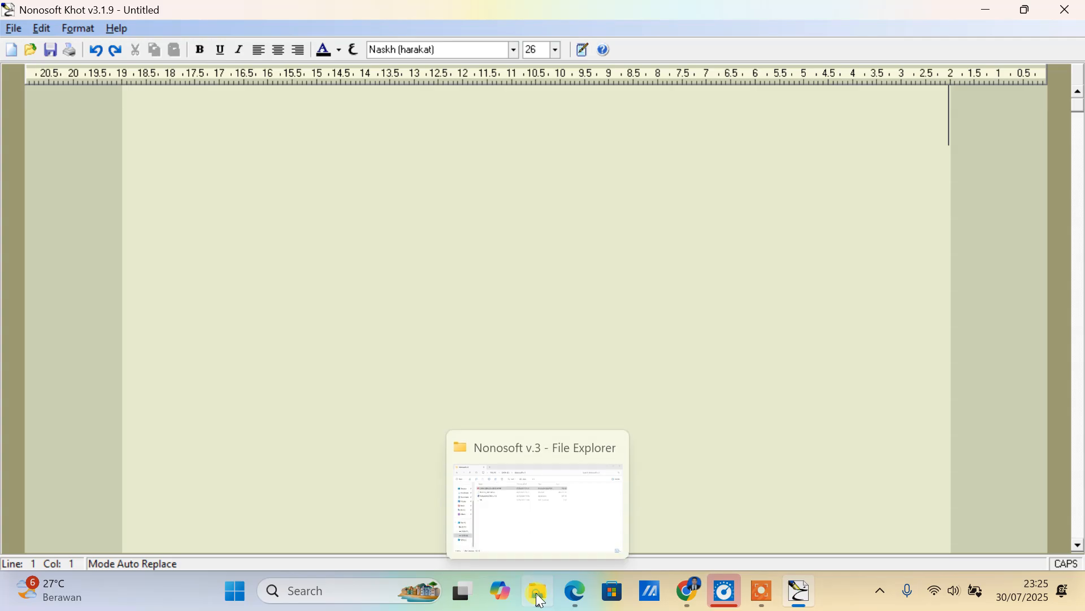
Switch to CARA MENULIS HURUF ARAB.pdf in Edge and review the Arabic keyboard map and the harakat key tables
left_click(576, 591)
scroll(521, 315, "down", 7)
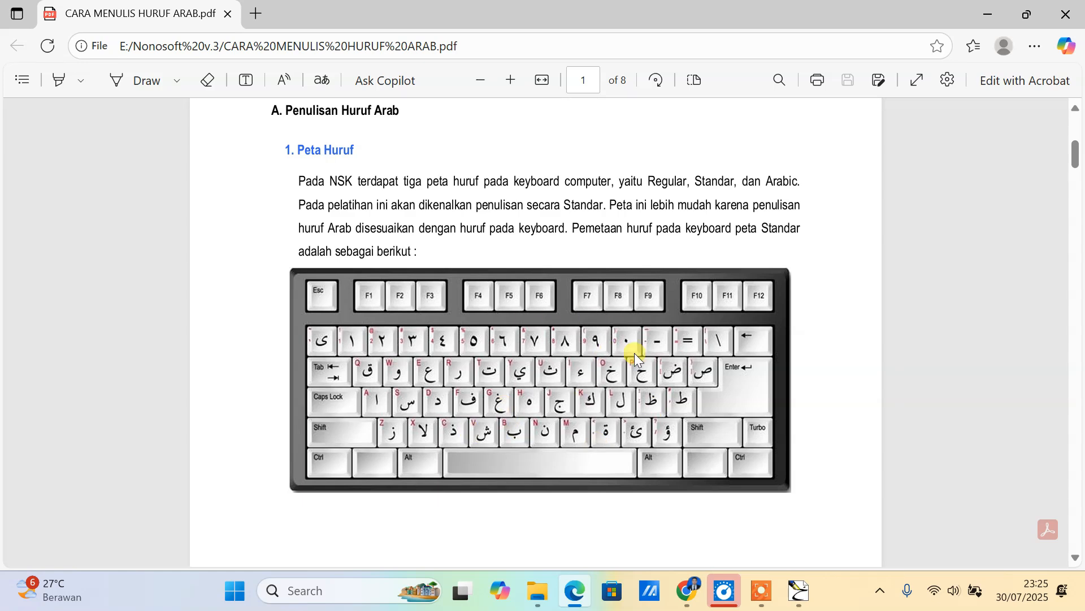
scroll(589, 352, "down", 10)
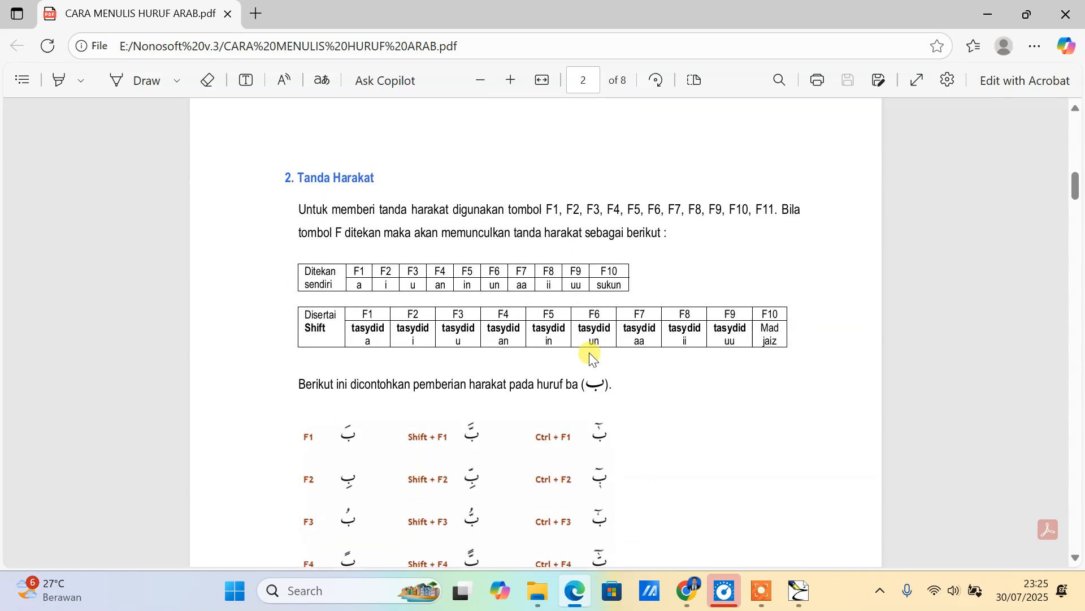
scroll(430, 461, "down", 4)
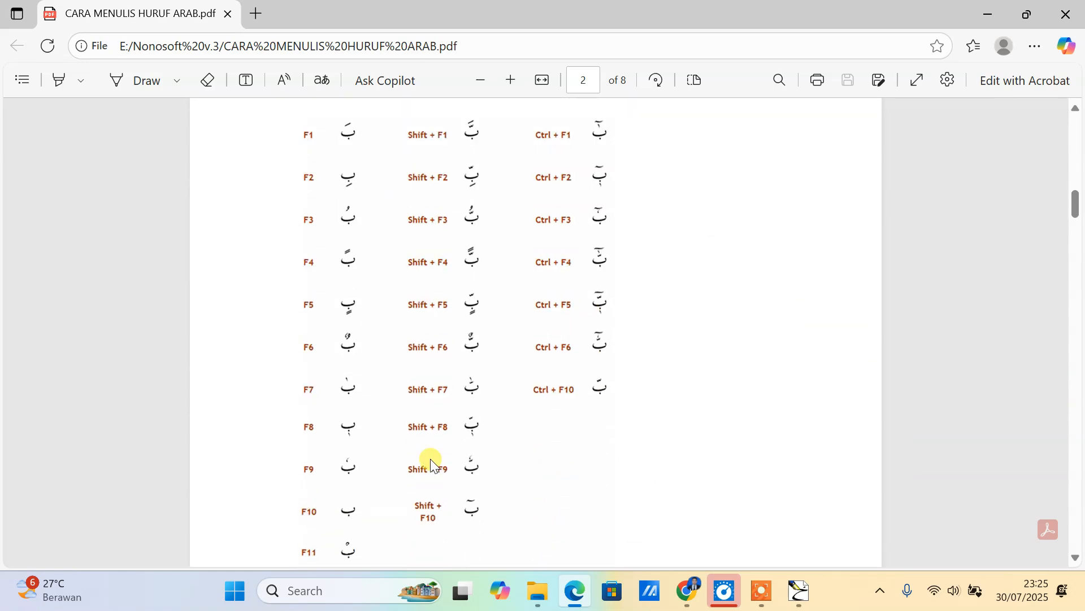
scroll(368, 194, "up", 2)
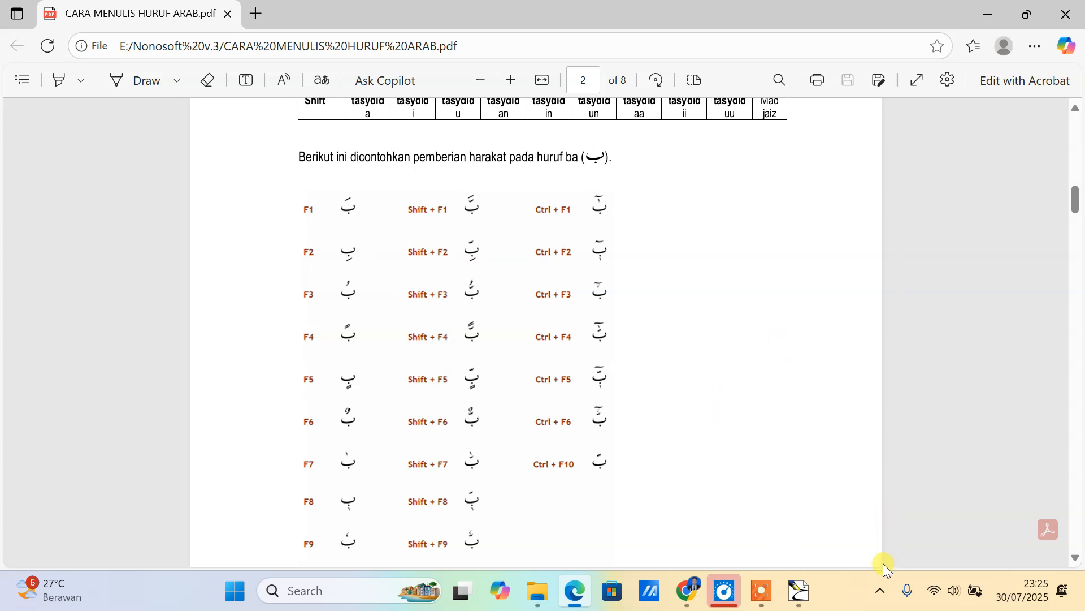
Return to Nonosoft Khot and write the title (سورة الفيل) on the first line, ending with a new line
mouse_move(807, 594)
left_click(738, 545)
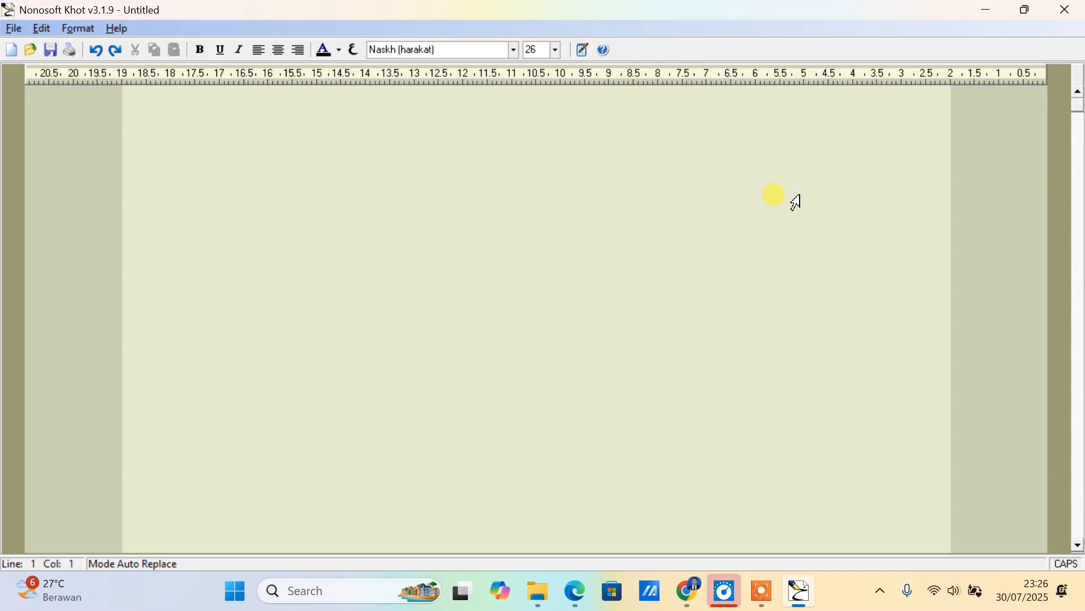
key("Caps_Lock")
type("(")
type("سو")
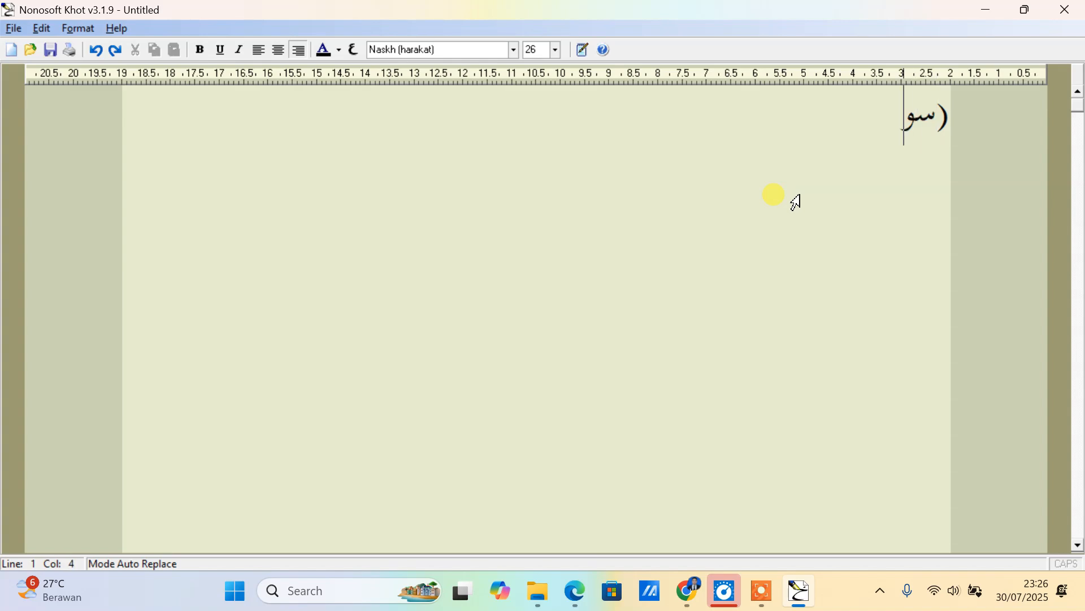
type("ر")
type("ة ا")
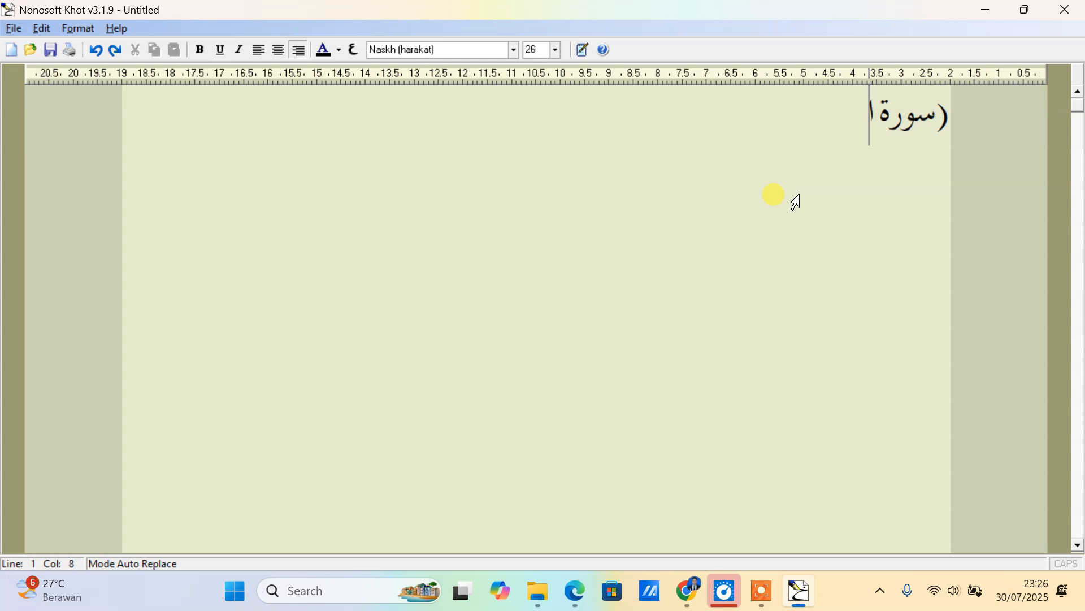
type("لفيل")
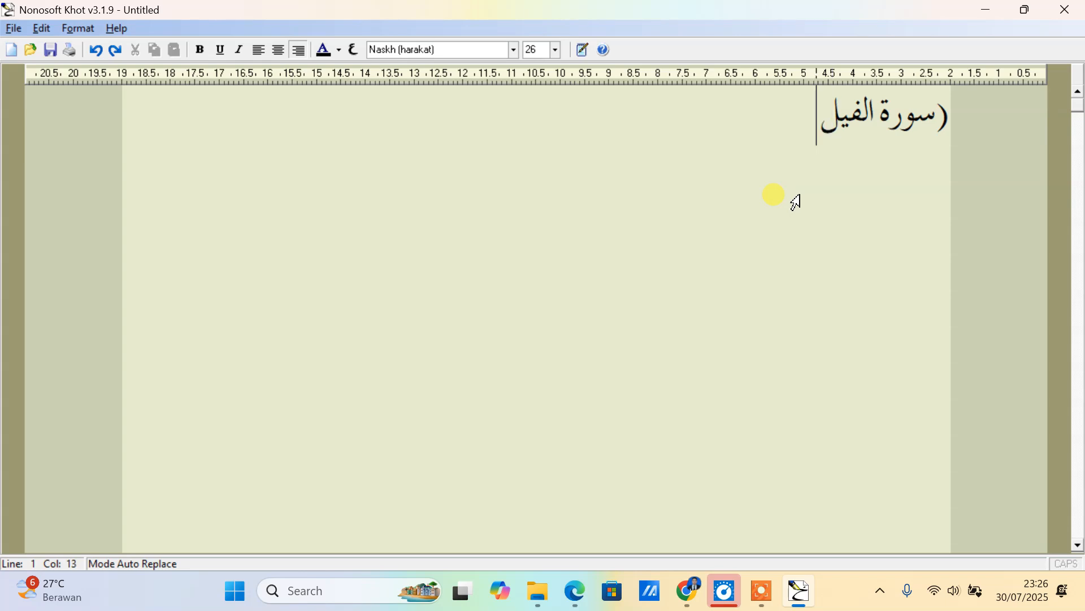
type(" )")
key("Return")
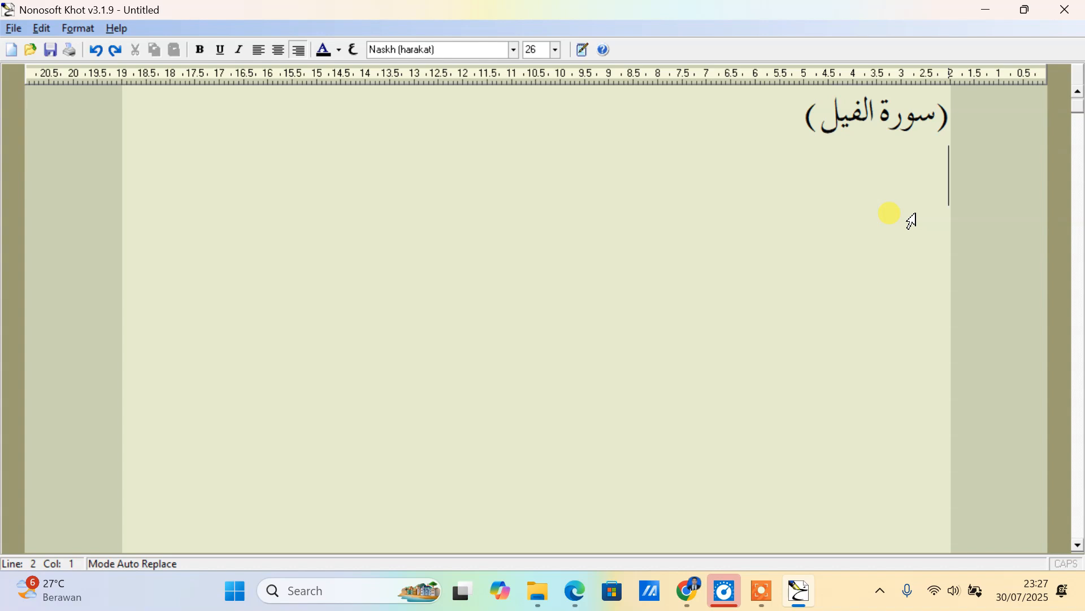
Write أَعُوْ ذُبِا with its harakat on the second line
type("أ")
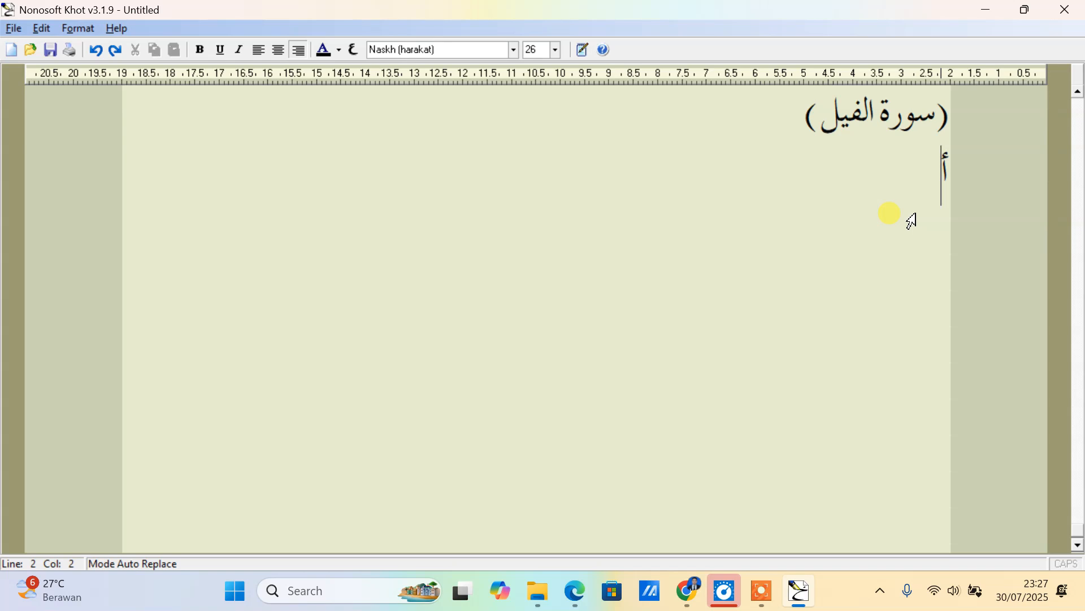
type("َ")
key("Escape")
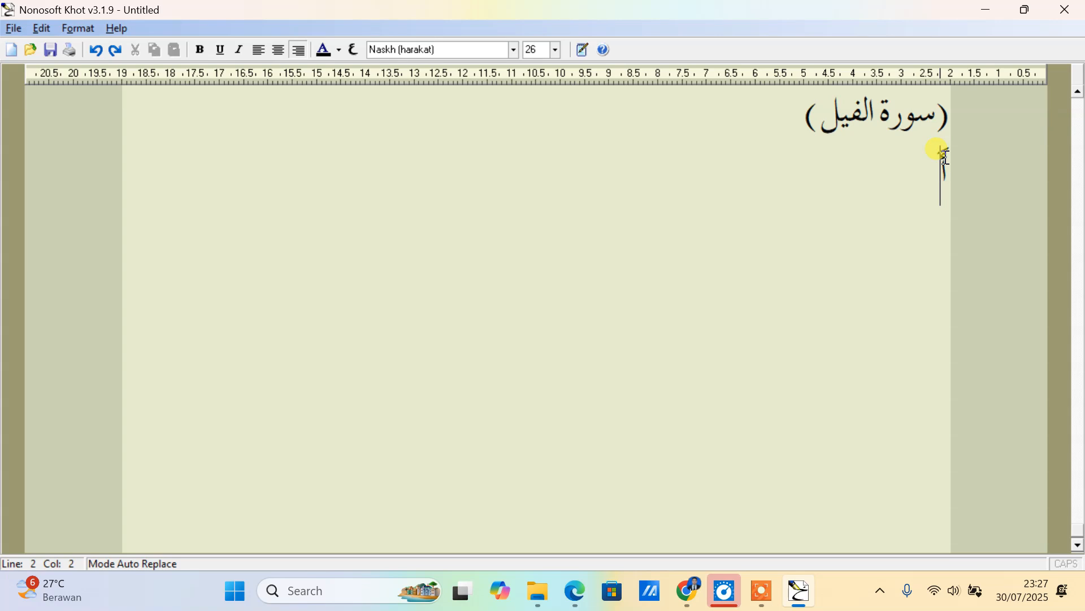
key("fn+Escape")
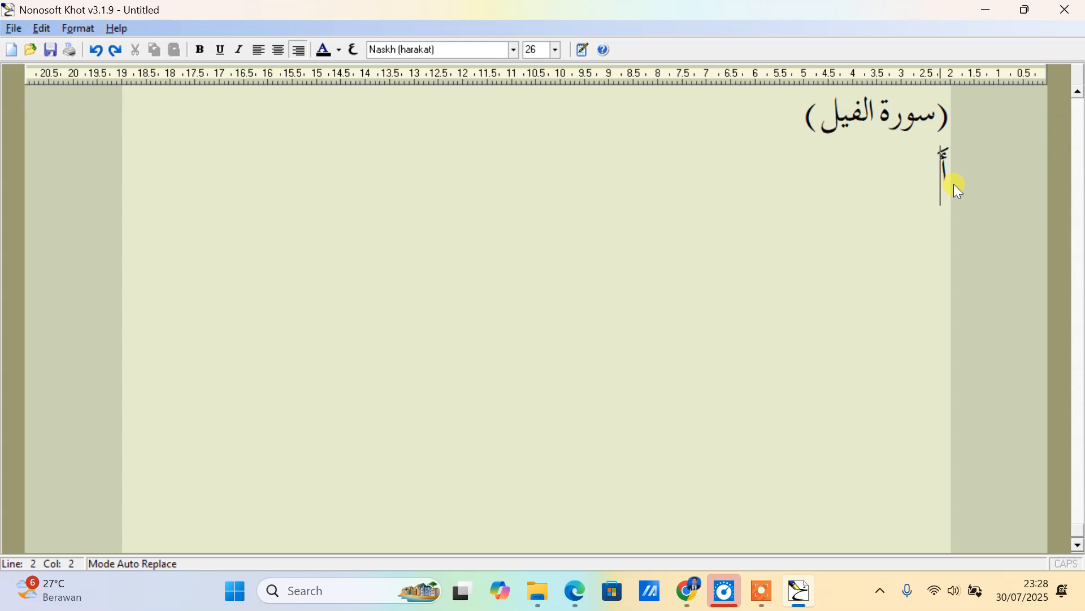
type("عُ")
type("و")
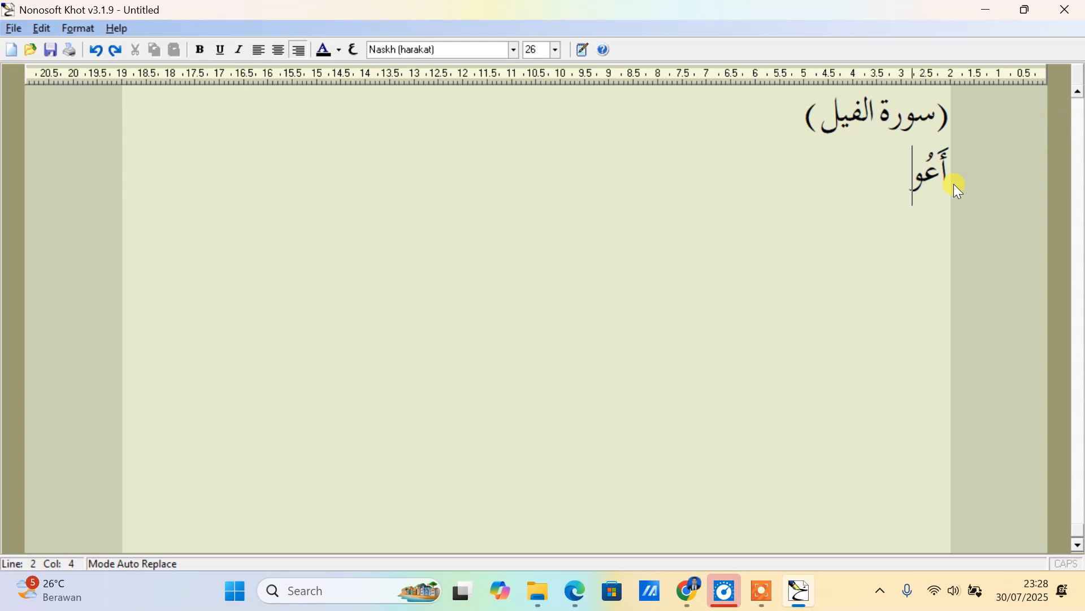
type("ْ ذُبِ")
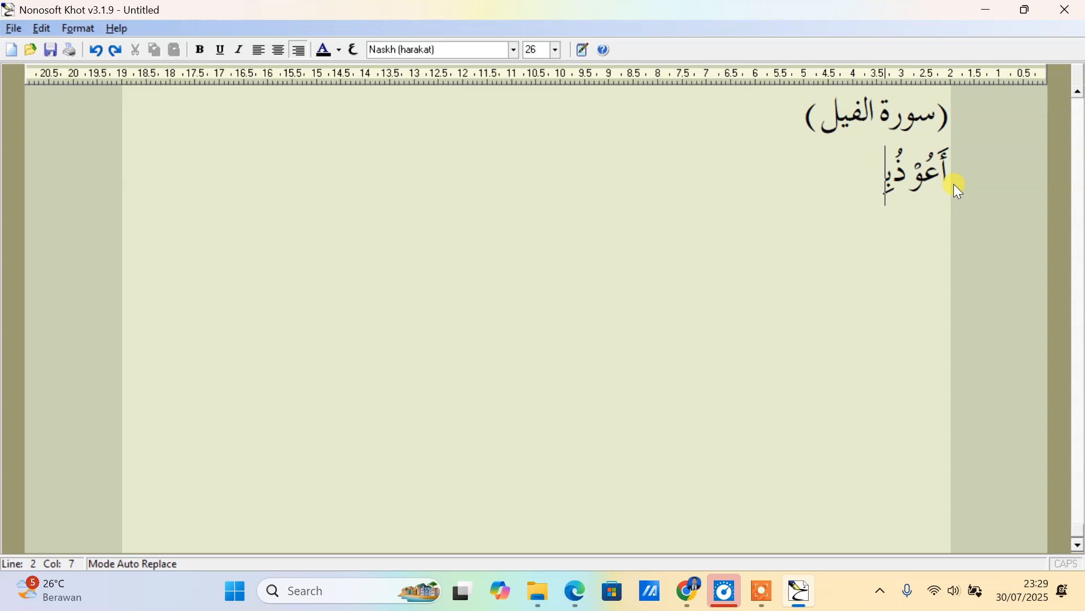
type("ا")
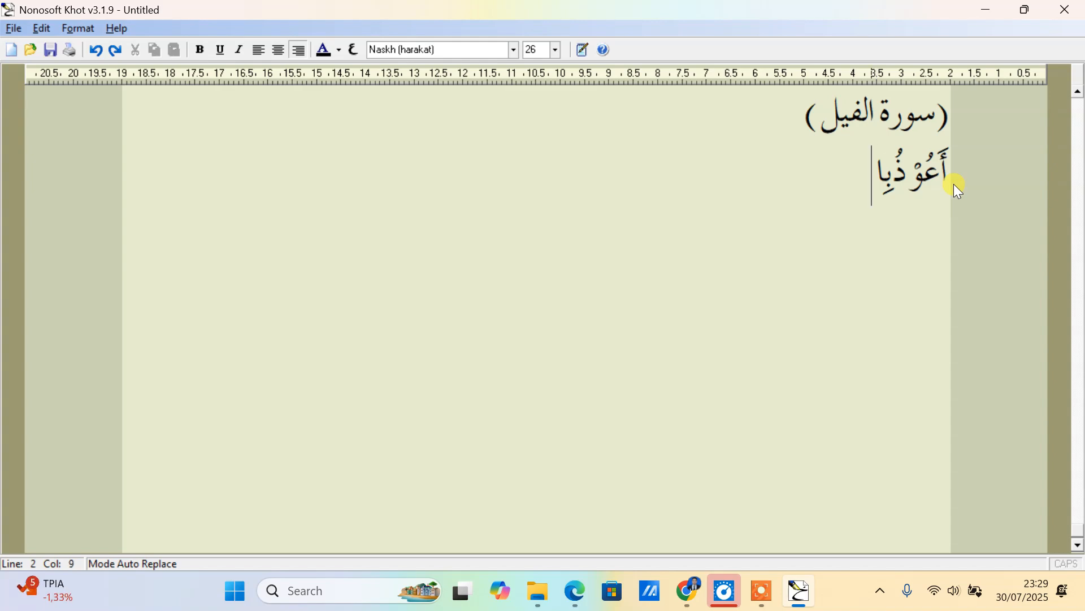
Insert the special character للهِ (Group 2, upper character C) after أَعُوْ ذُبِا and close the special characters
key("F12")
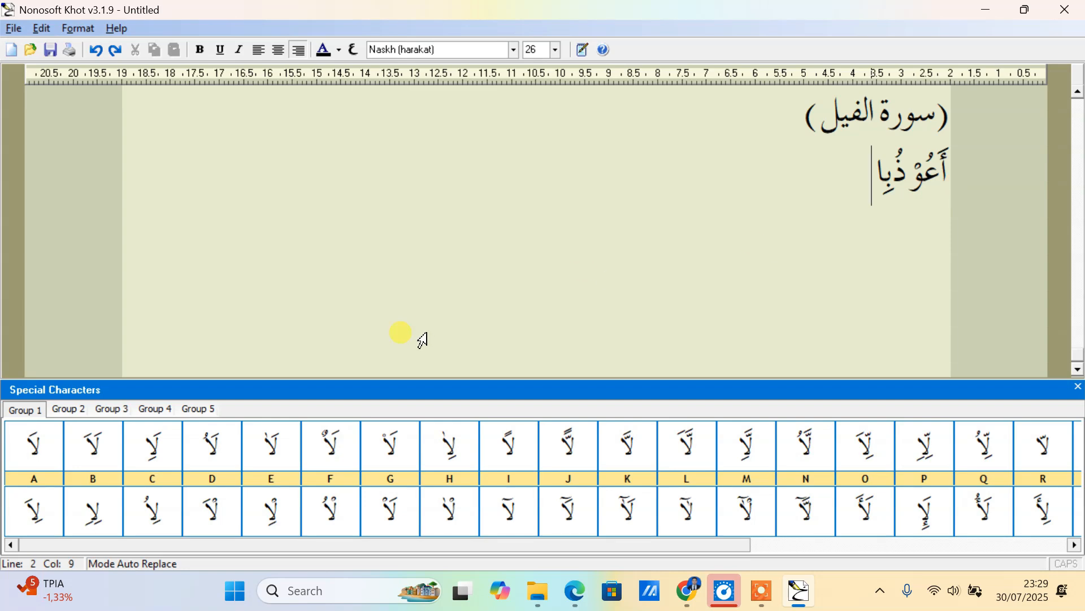
left_click(65, 410)
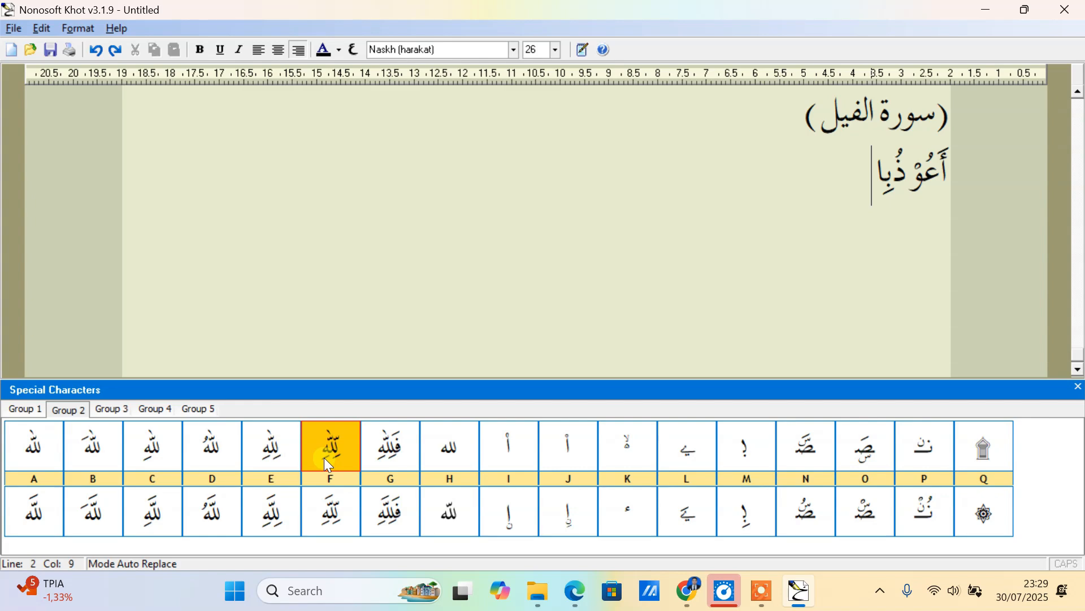
left_click(162, 455)
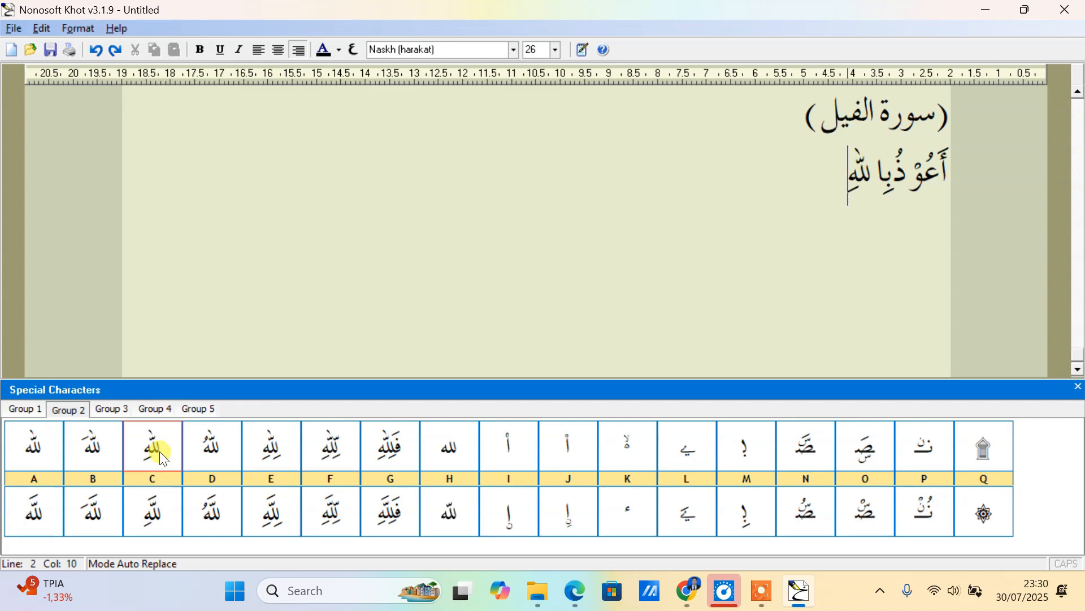
left_click(1078, 388)
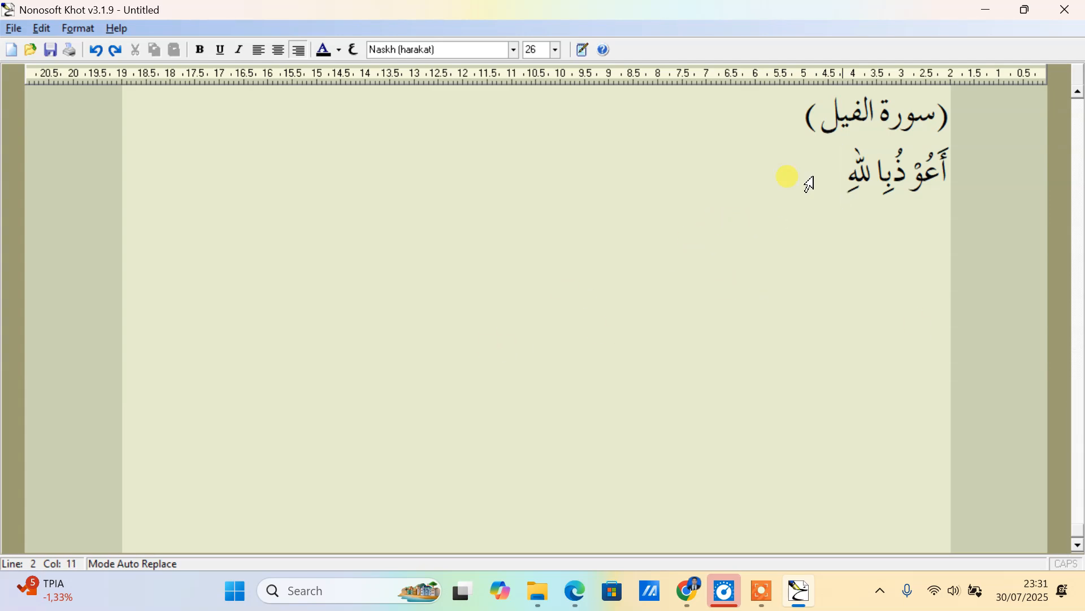
Complete the second line with مِنَ الشَّيْطَا نِ الرَّ حِيْمِ and start a new line
type("مِنَ ا لش")
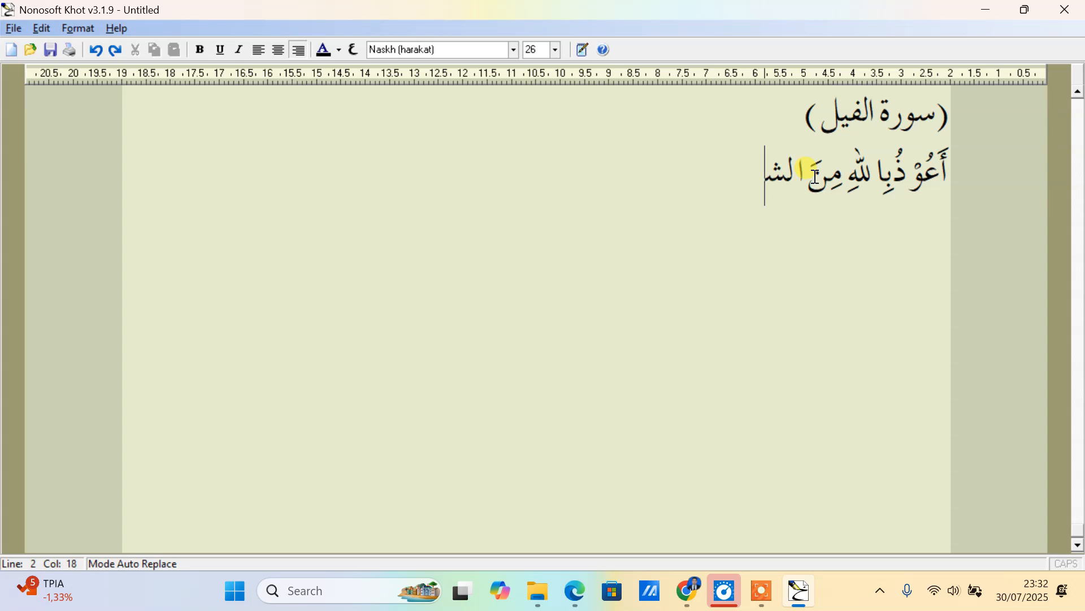
type("َّيْط")
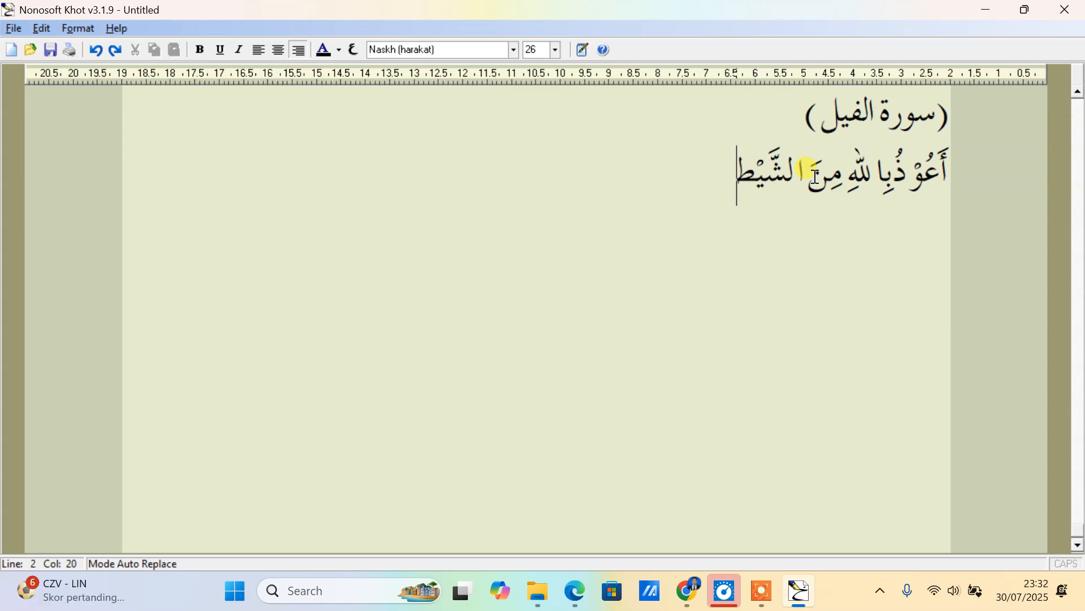
type("َا نِا")
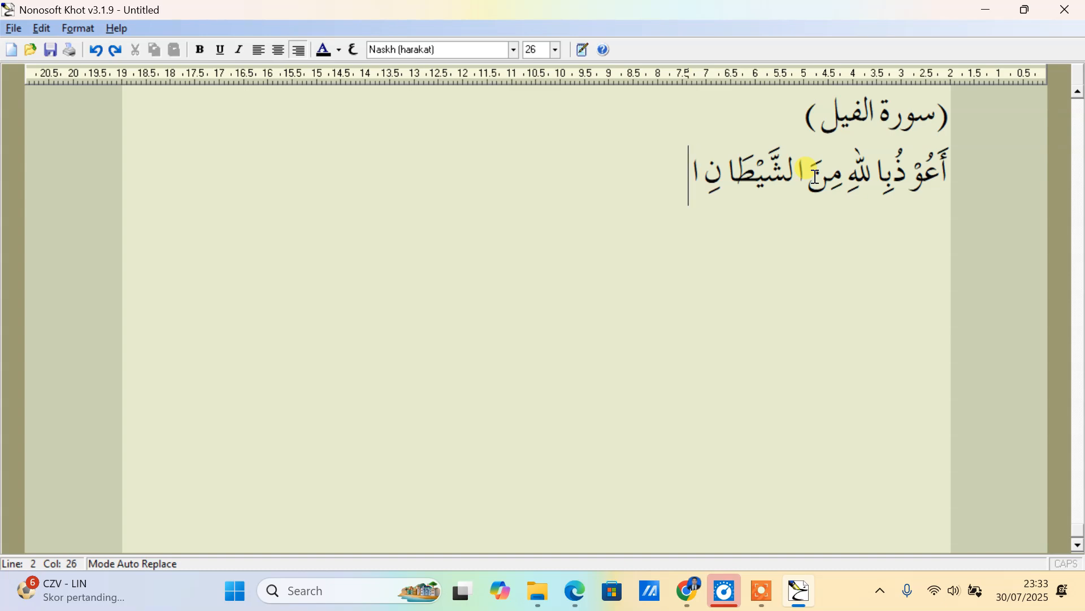
type(" ا")
type("رَّحِيْم")
key("Return")
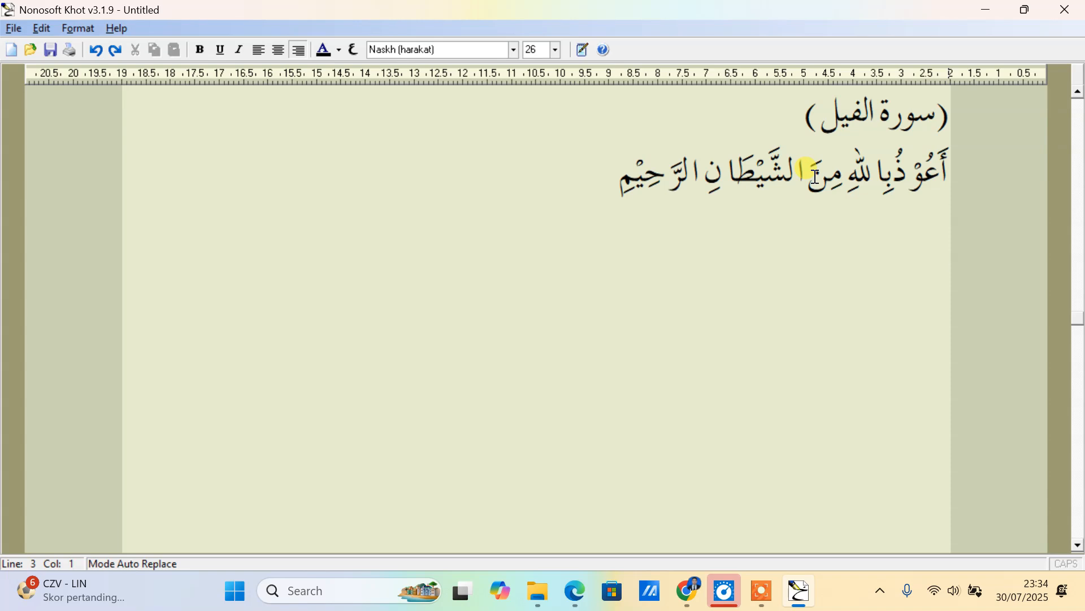
Write بِسْمِ with its harakat on the third line
type("ب")
key("BackSpace")
type("بِسْم")
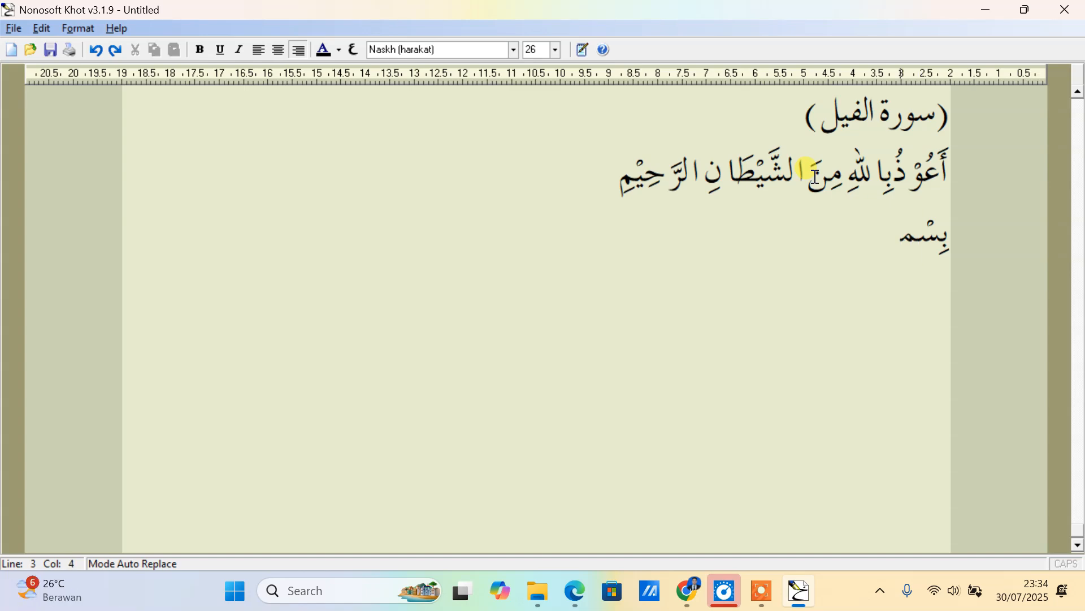
type("ِ")
Add the special character للهِ (Group 2, upper character C) after بِسْمِ and join an alif before it to form اللهِ
key("Escape")
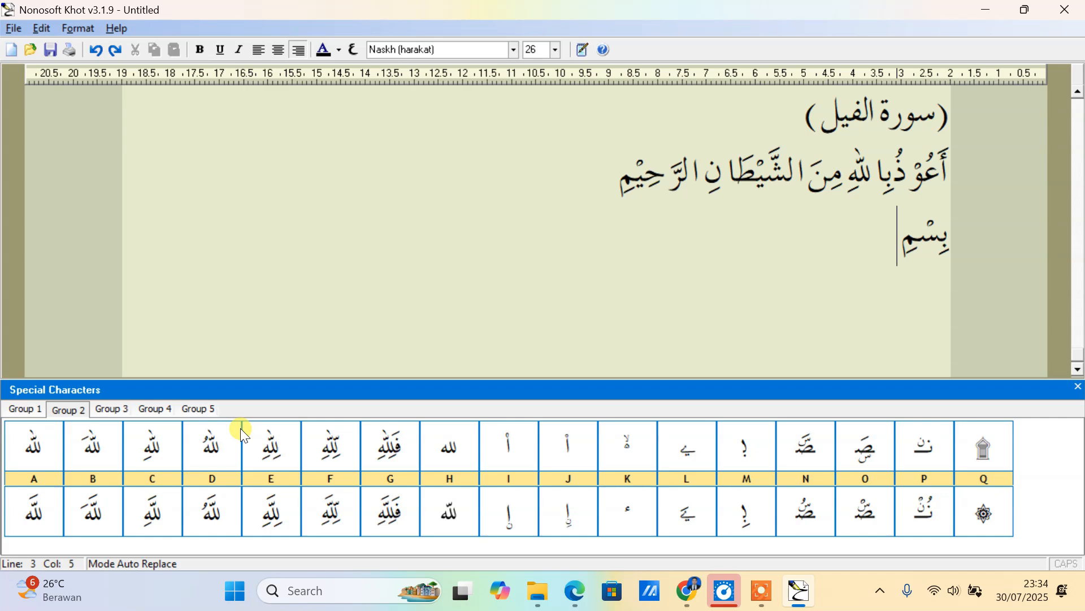
left_click(153, 450)
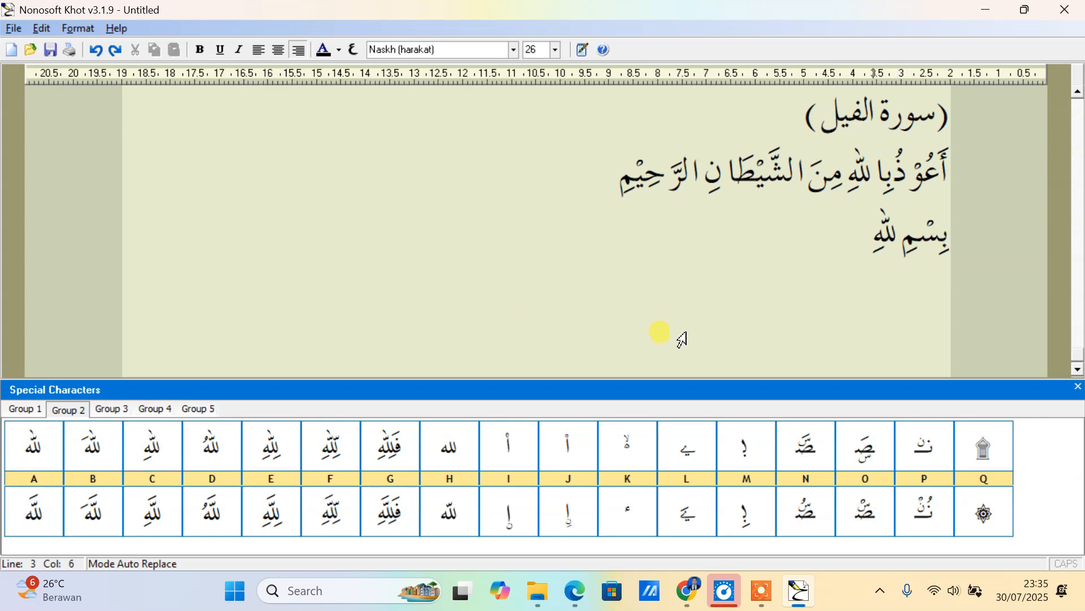
left_click(904, 235)
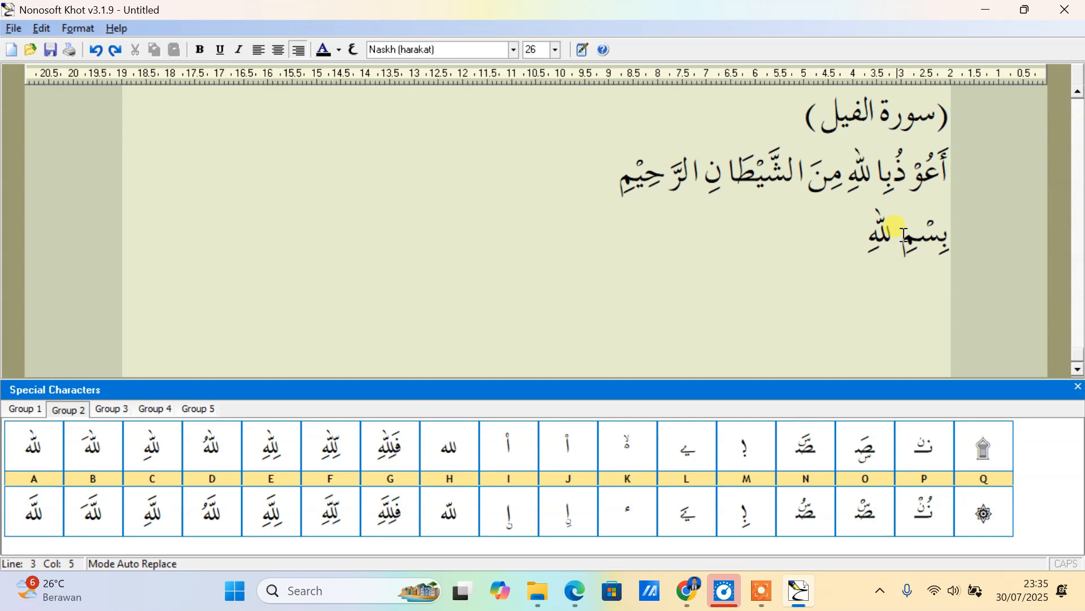
type("ا")
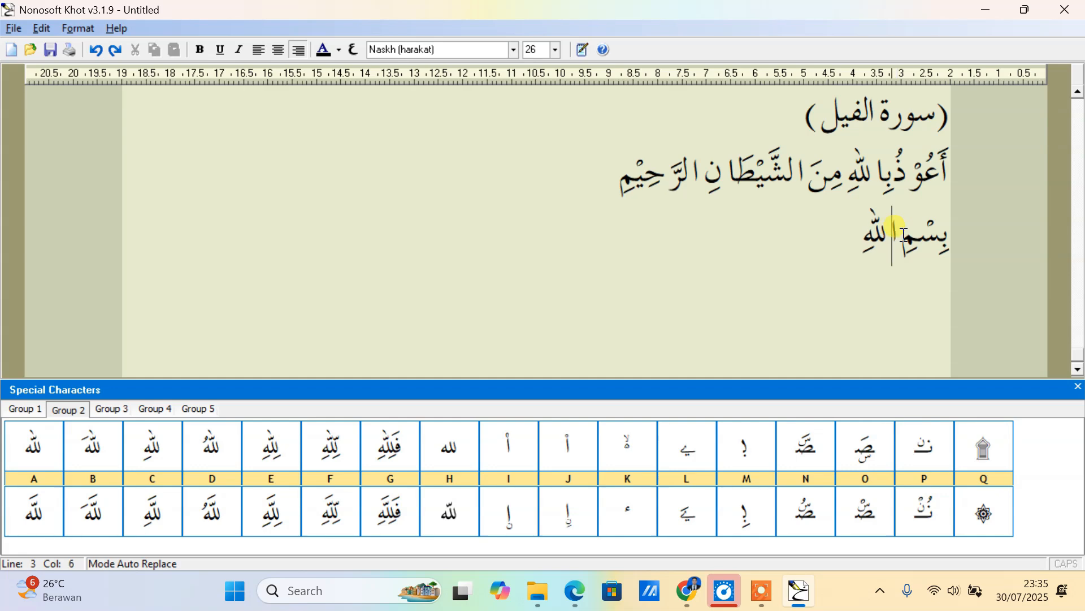
key("Left")
key("BackSpace")
key("Left")
key("Left")
key("Left")
key("Right")
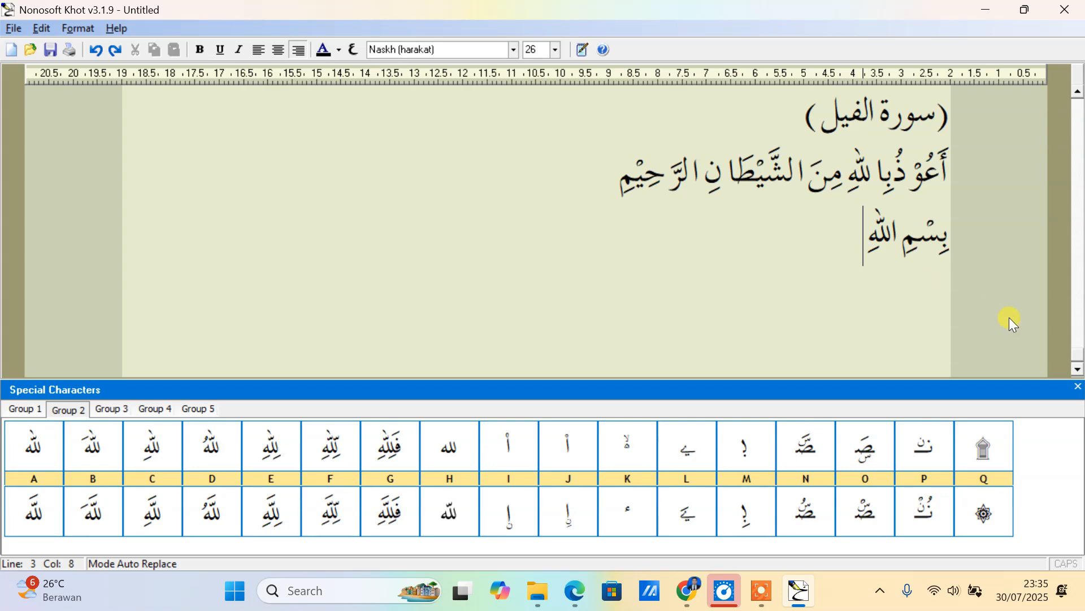
left_click(1078, 387)
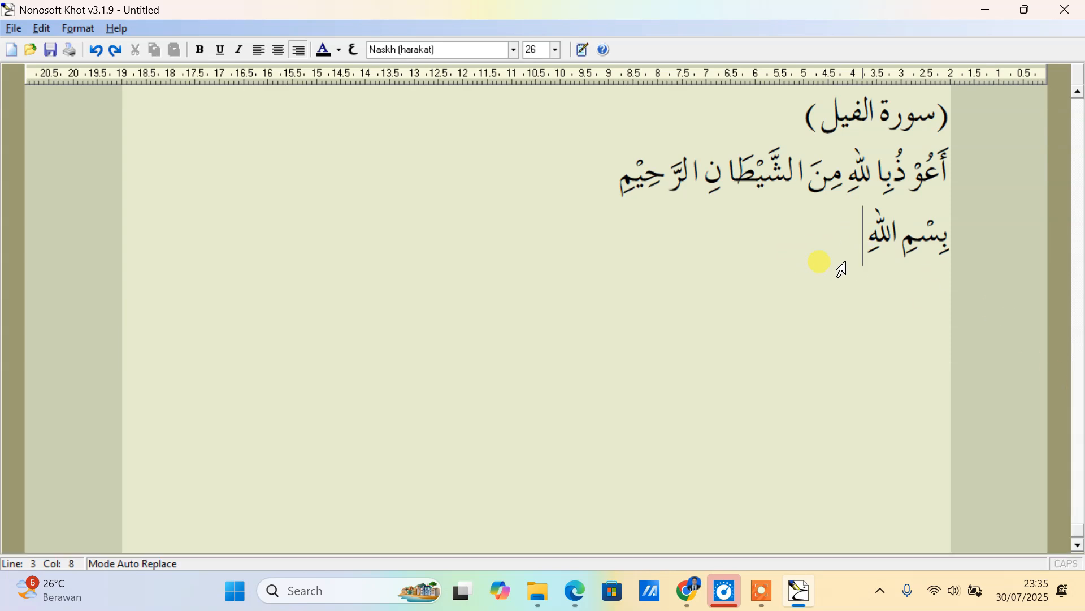
Write الرَّ حْمٰنِ with its harakat after اللهِ on the third line
type("ال")
type("ر")
type("َّ")
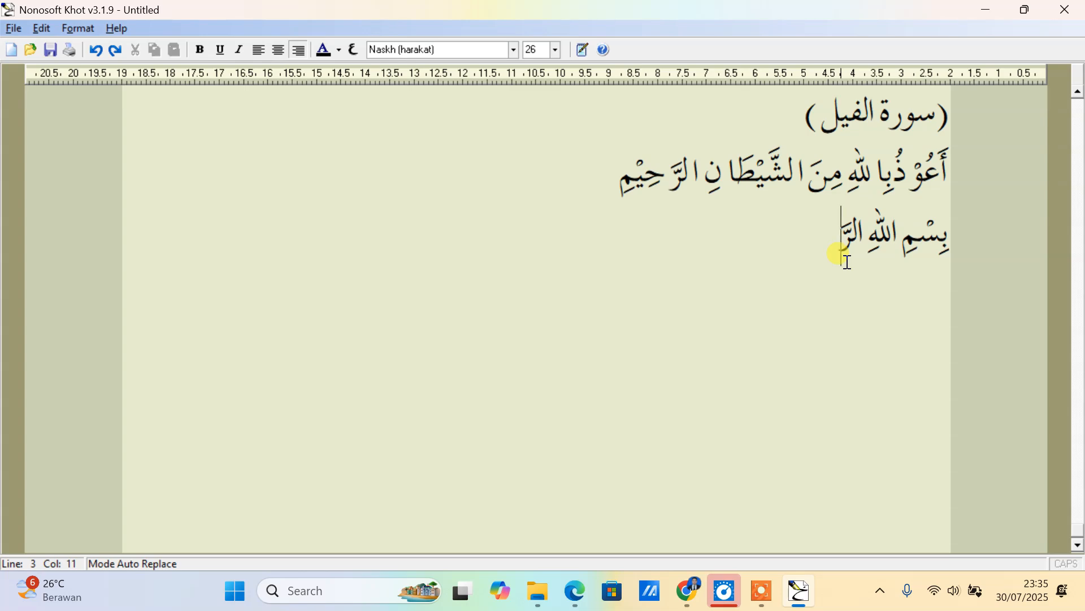
type(" ح")
type("ْمْ")
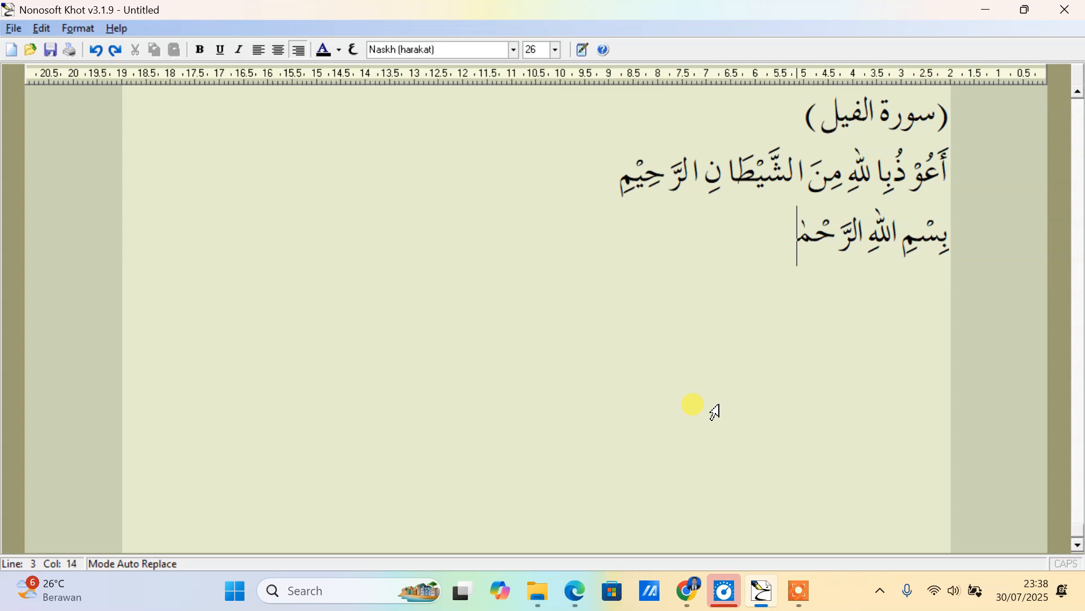
type("n")
type("i")
Complete the basmalah with الرَّحِيْمِ and start a new line
type(" ا ")
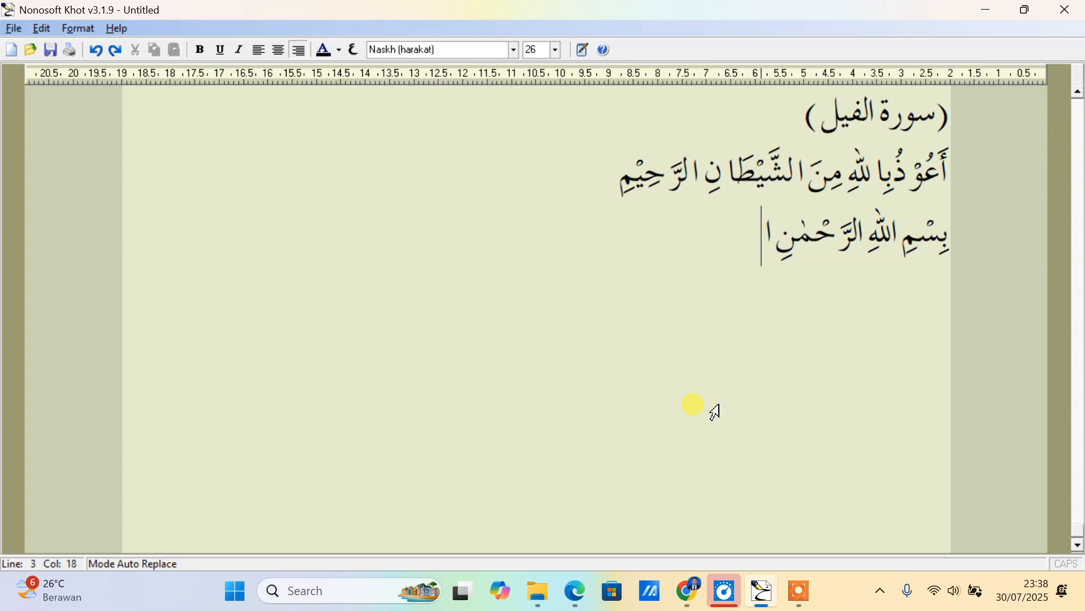
type("لرَّح")
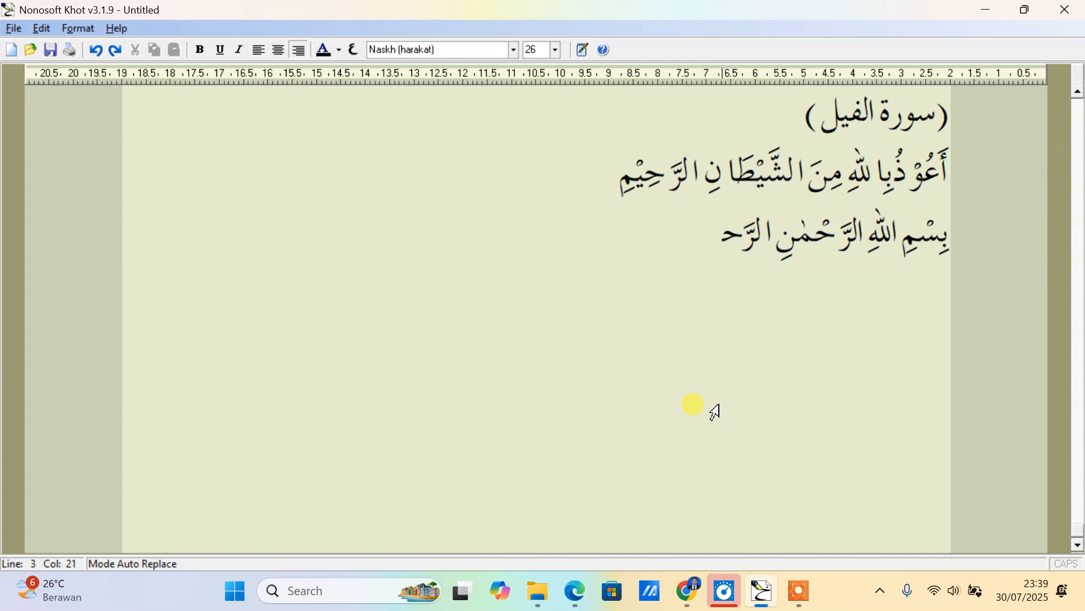
type("ِيْمِ")
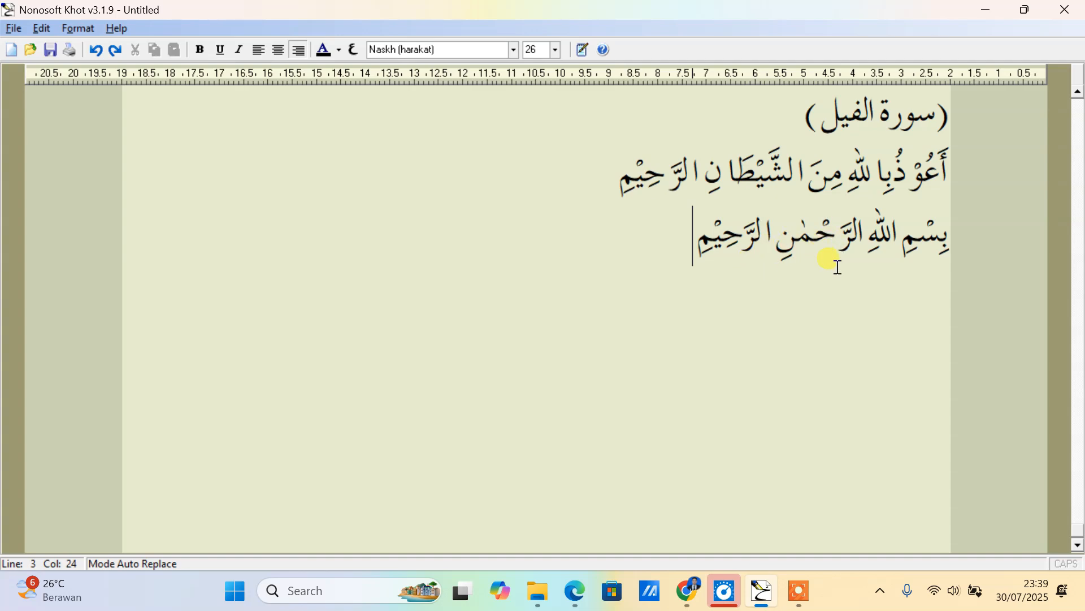
key("Return")
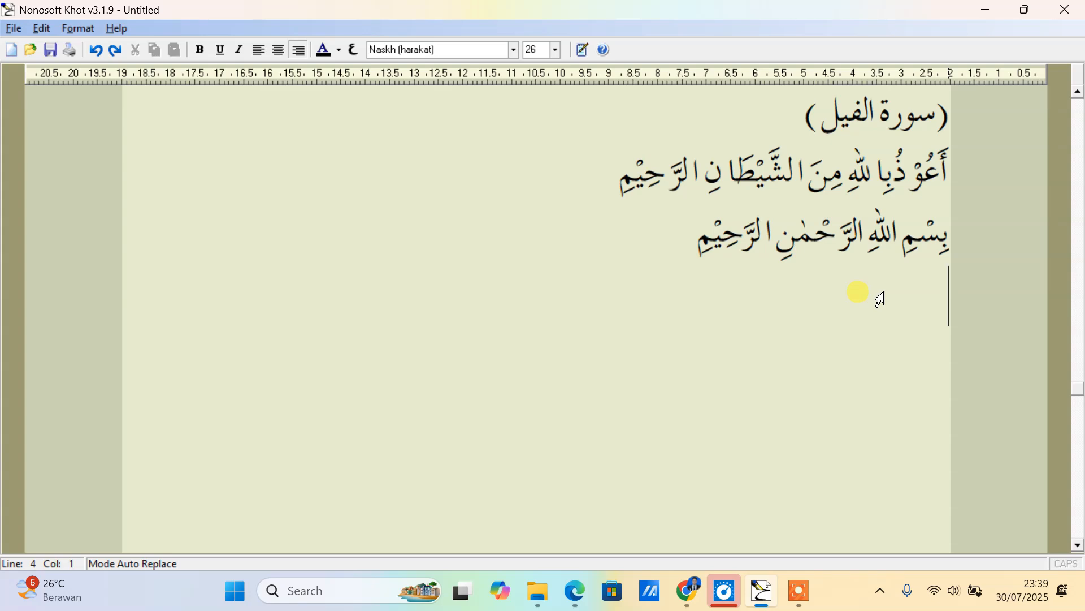
Write اَلَمْ تَرَ كَيْفَ with its harakat at the start of the fourth line
type("ا")
type("ل")
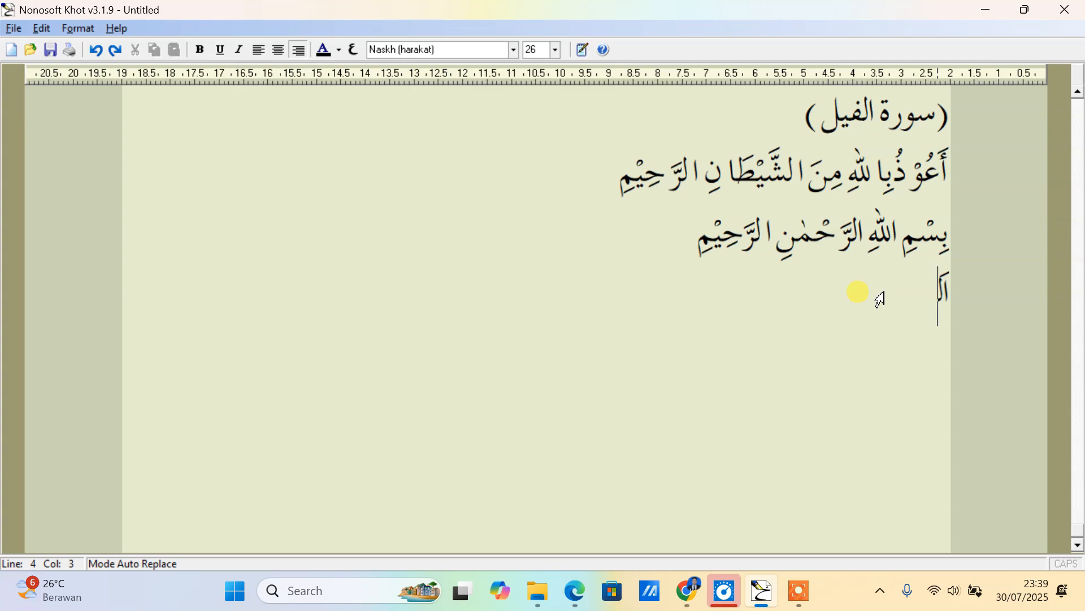
key("BackSpace")
type("َل")
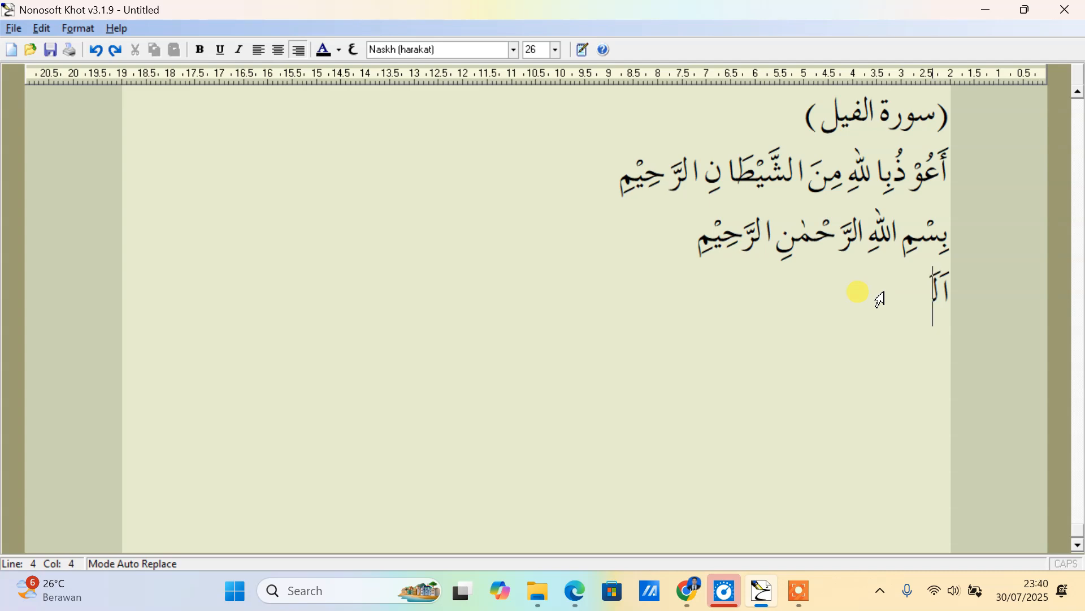
type("مْ")
type("تَ")
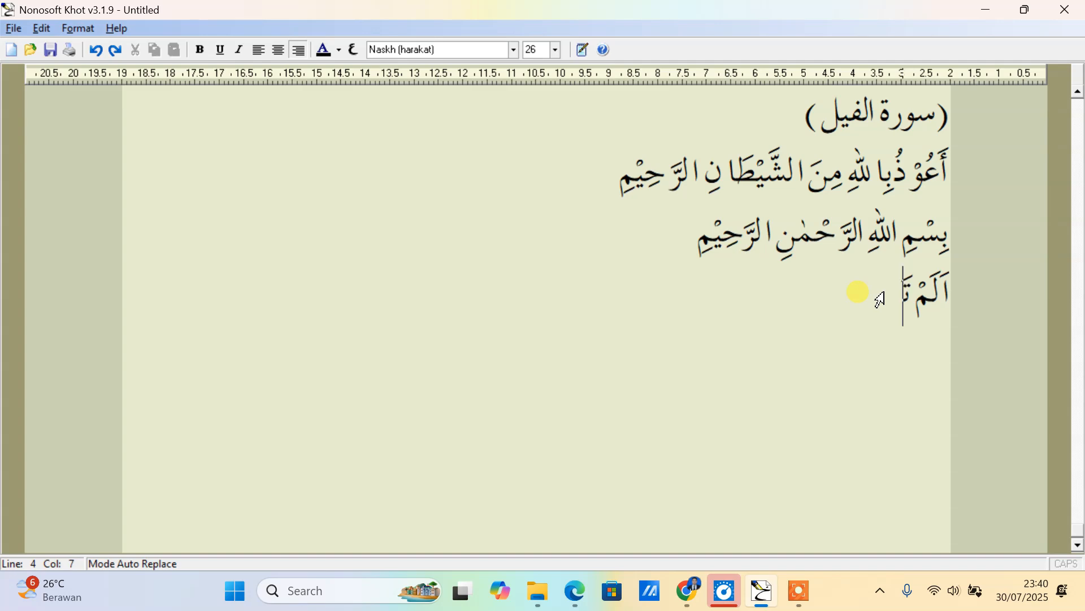
type("رَ ك")
type("يْ")
type("فَ")
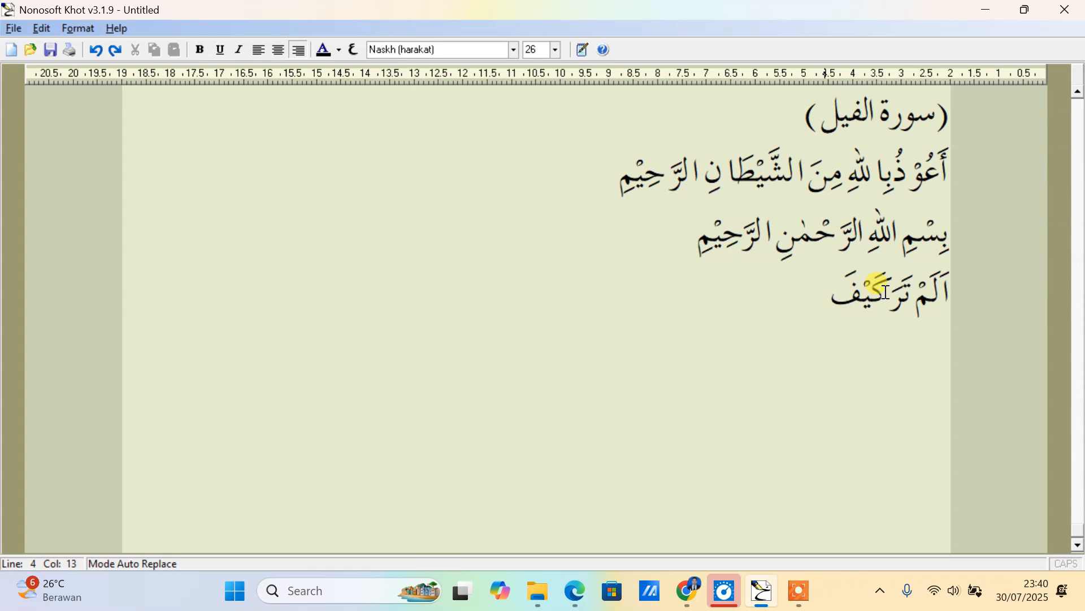
Continue the first verse with فَعَلَ رَبُّكَ including its harakat
type(" فَعَ")
type("لَ")
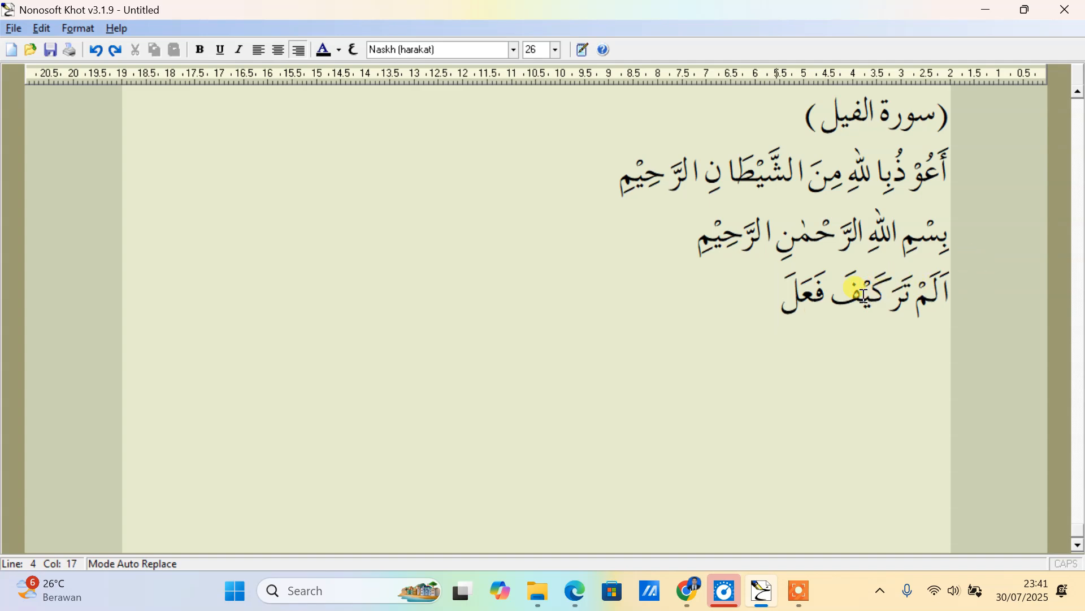
type(" r")
type("a")
type("b")
type("َّ")
key("BackSpace")
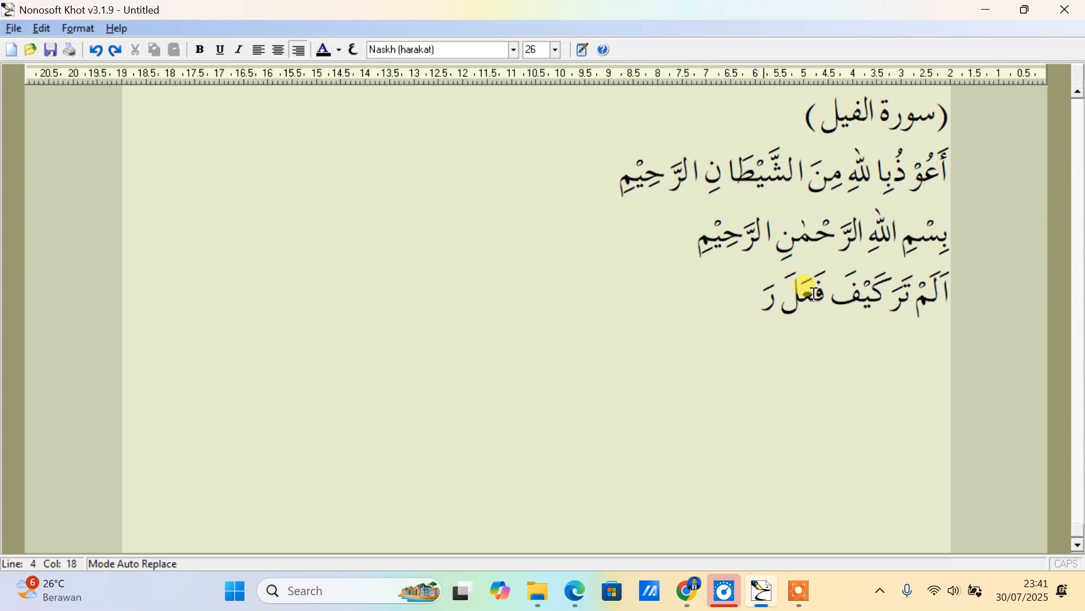
type("ب")
type("ُّكَ")
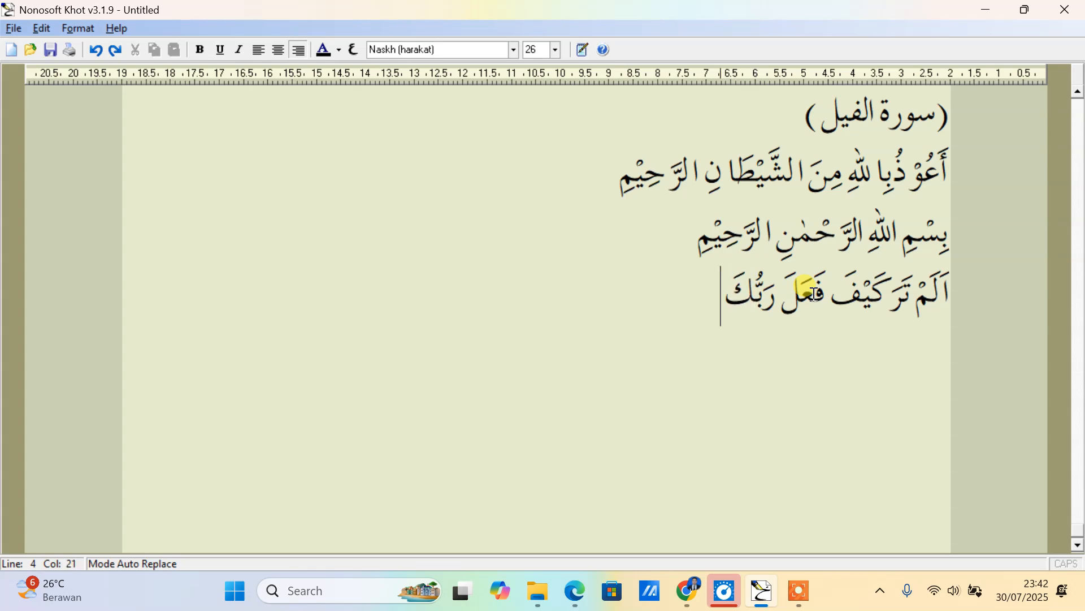
Finish the first verse's text with بِاَ صْحٰبِ الْفِيْلِ including its harakat
type(" بِاَ ص")
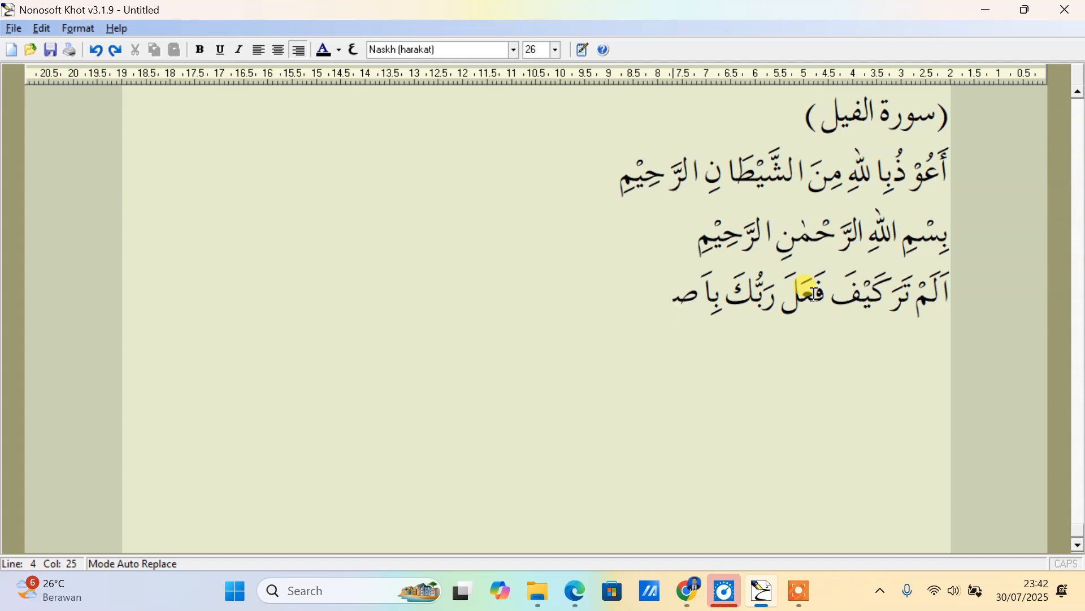
type("ْ")
type("حٰ")
type("بِ ا")
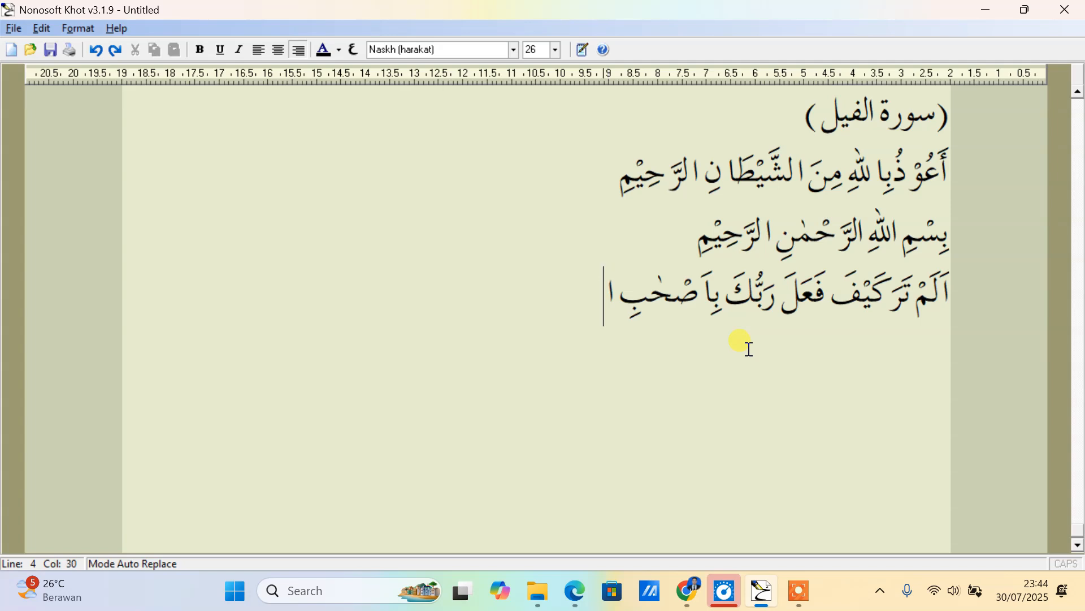
type("لْف")
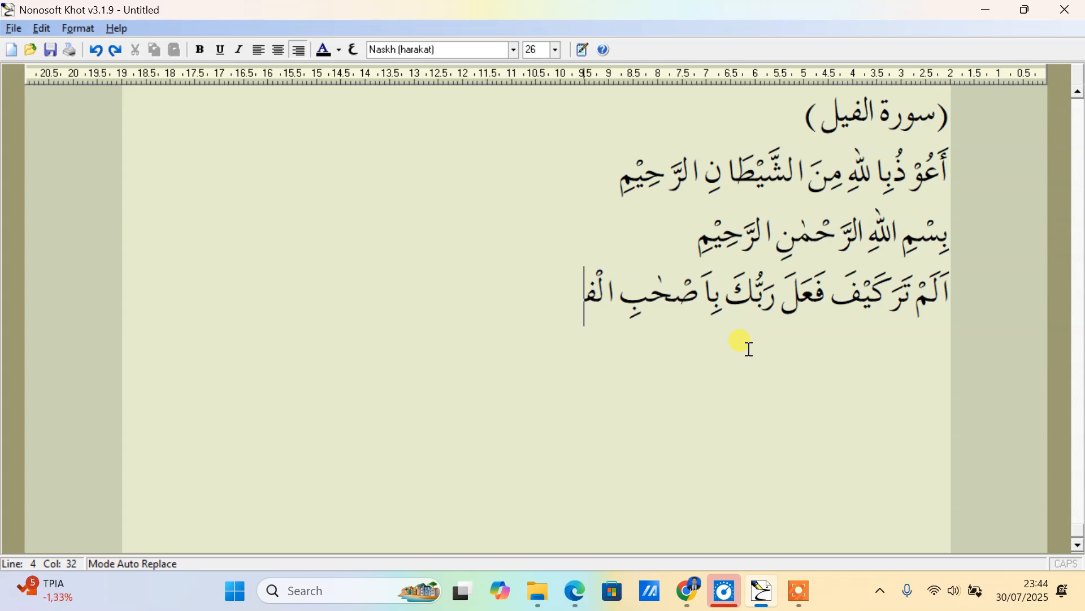
type("ِيْلِ")
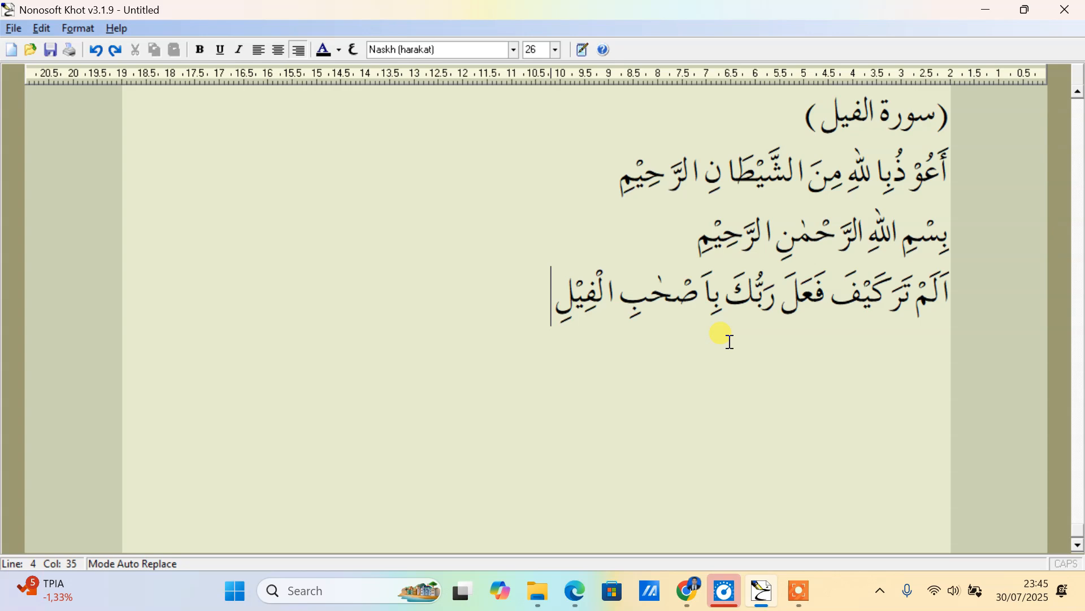
Add the end-of-verse marker with verse number 1 and the waqf sign قلے after الْفِيْلِ and start a new line
key("F3")
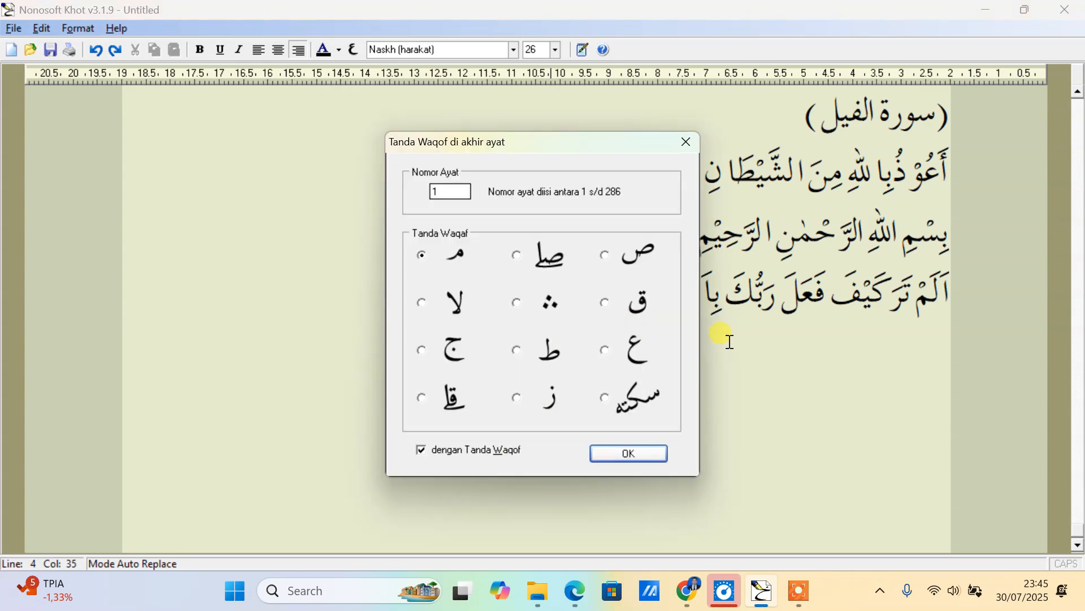
left_click_drag(612, 144, 418, 154)
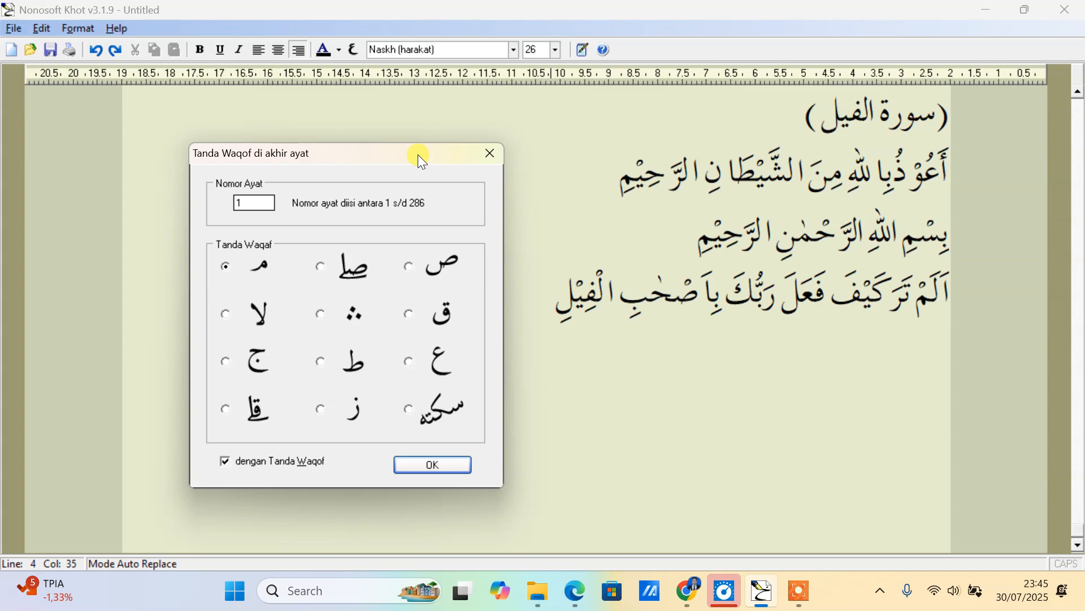
double_click(249, 203)
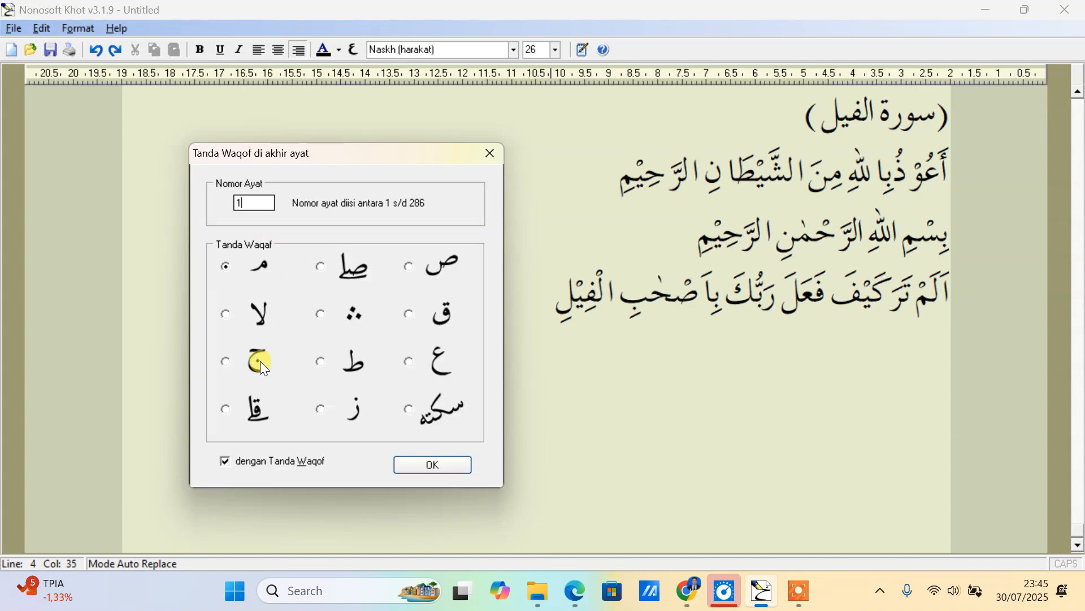
left_click(226, 409)
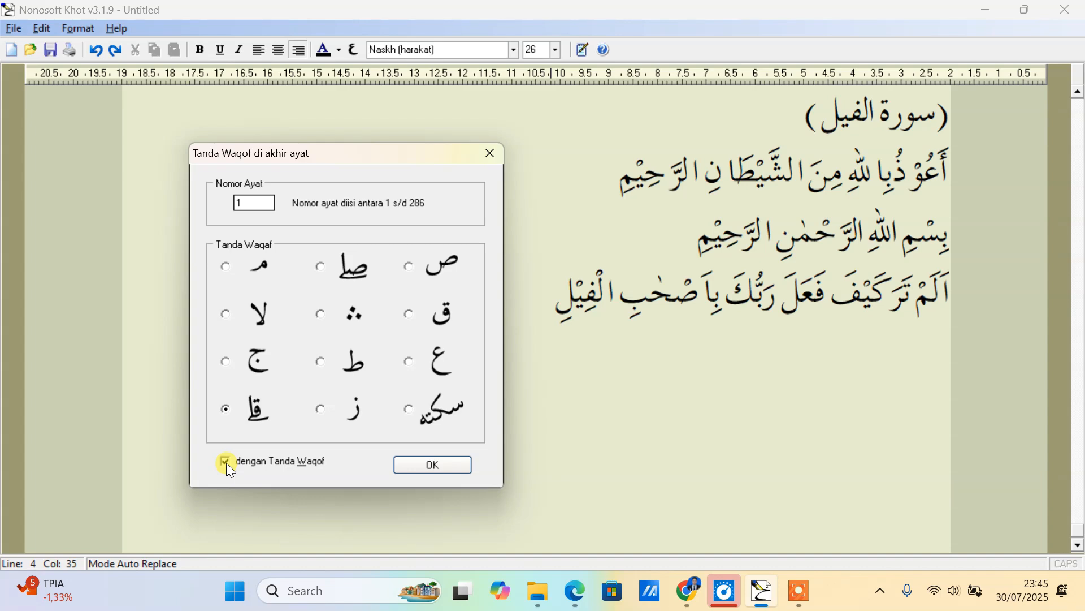
left_click(405, 462)
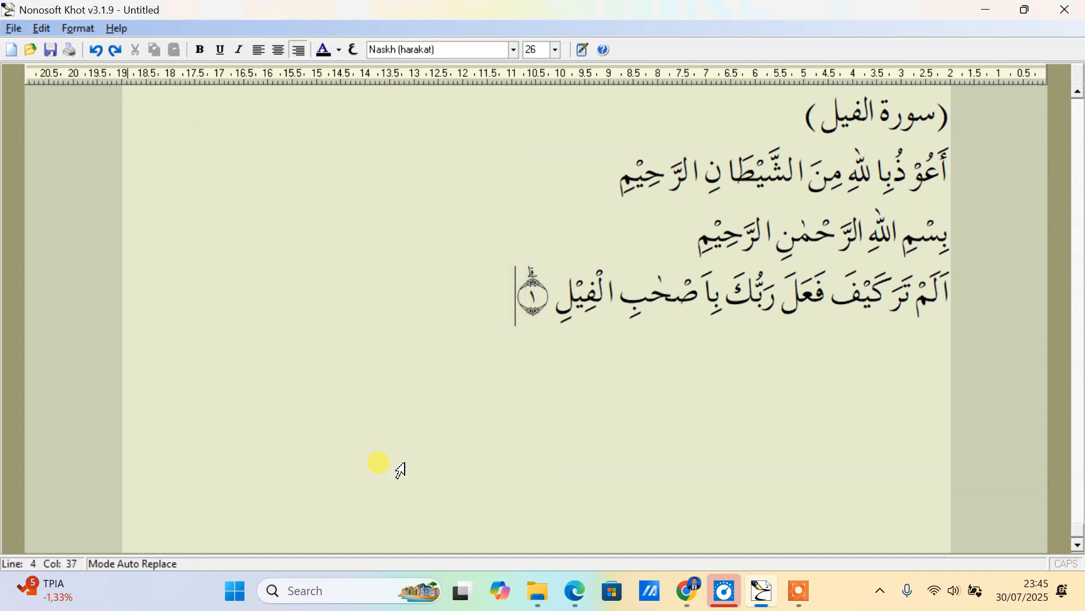
left_click(556, 301)
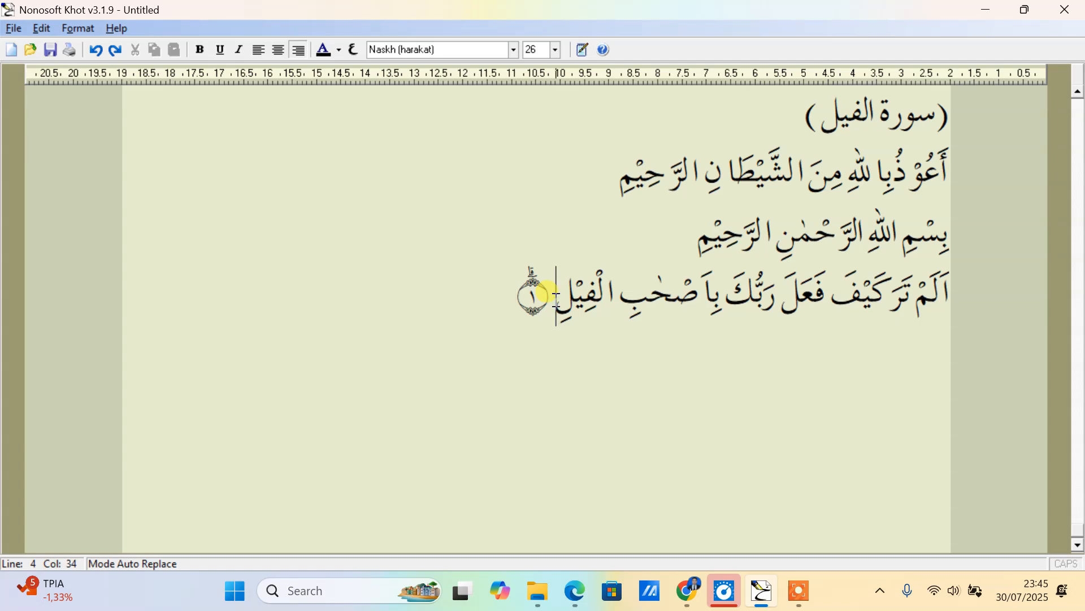
left_click(517, 297)
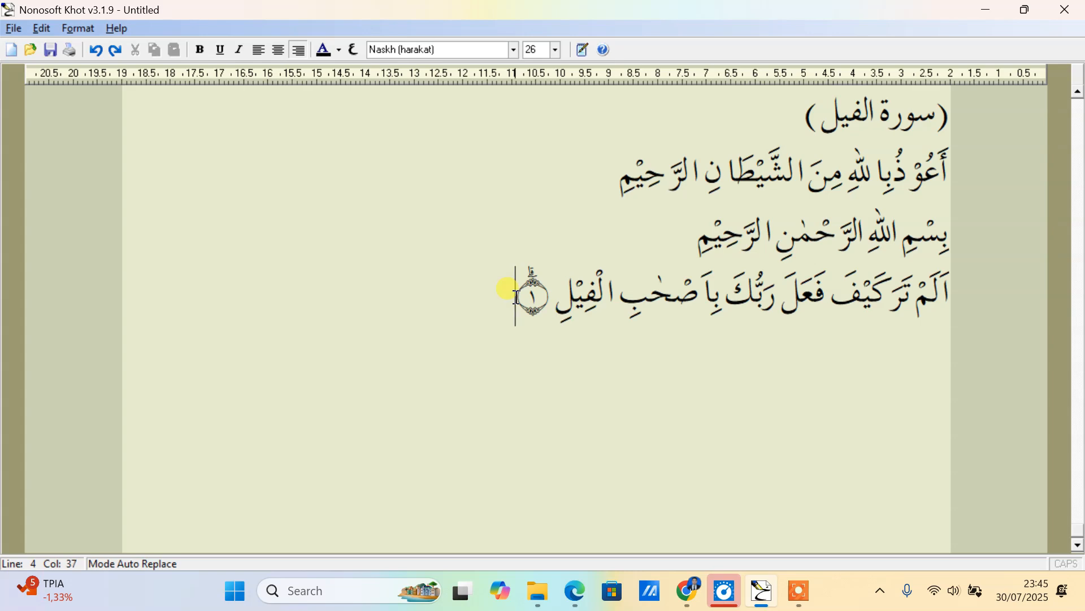
key("Return")
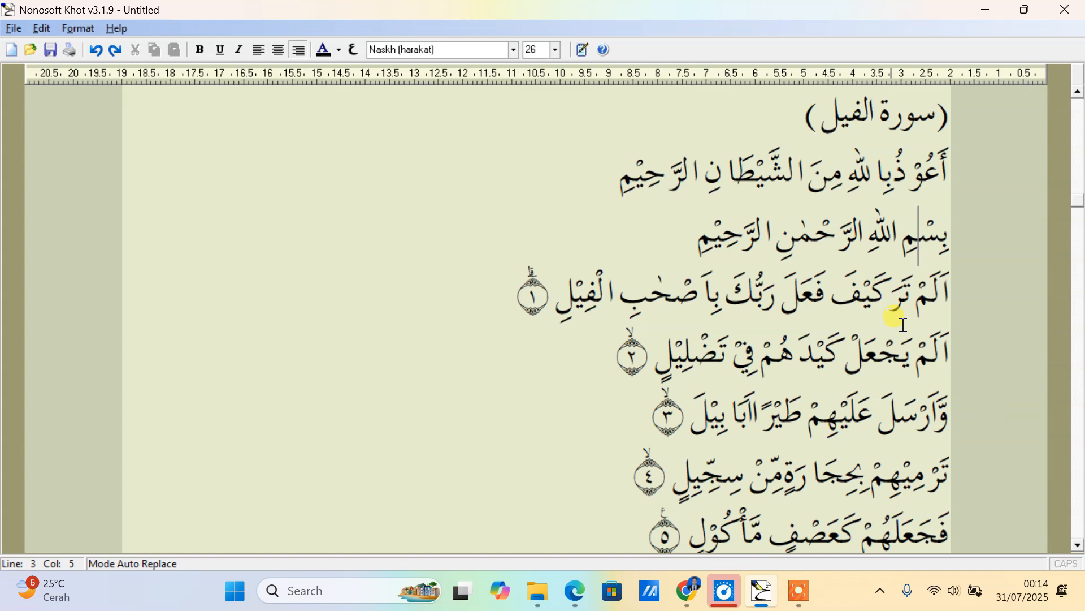
Change the kasrah on the ص of the closing line to a fathah so the word reads صَدَقَ
scroll(885, 231, "down", 1)
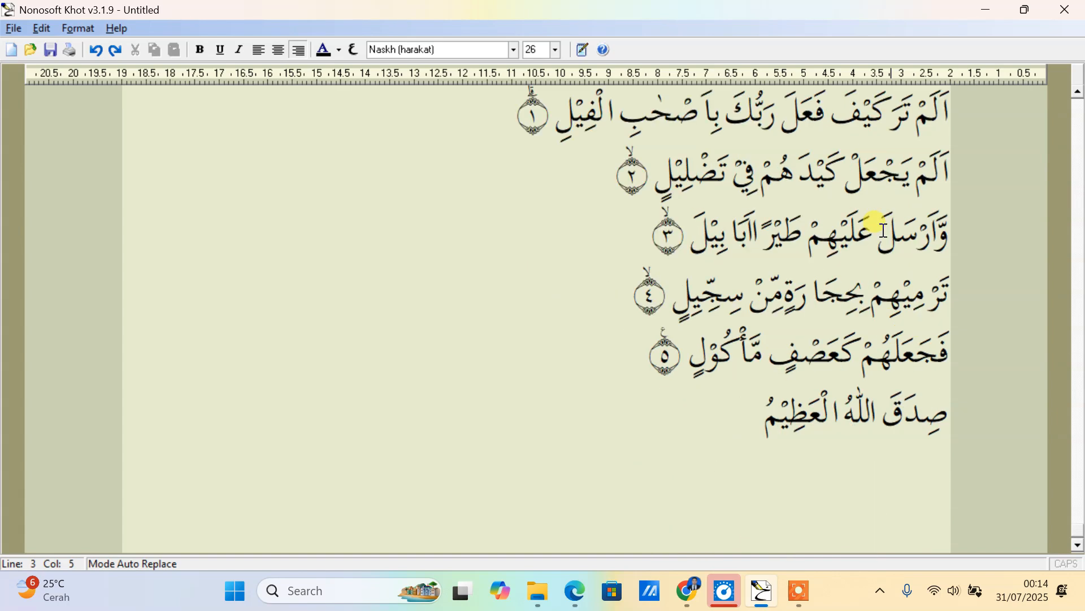
scroll(885, 230, "up", 1)
scroll(885, 230, "up", 2)
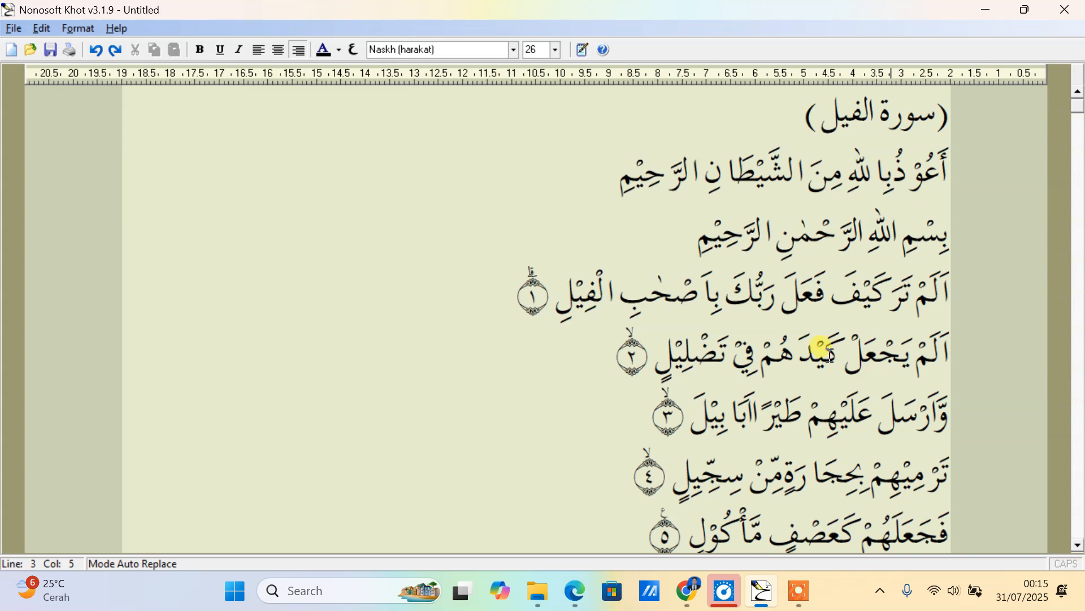
scroll(797, 319, "down", 1)
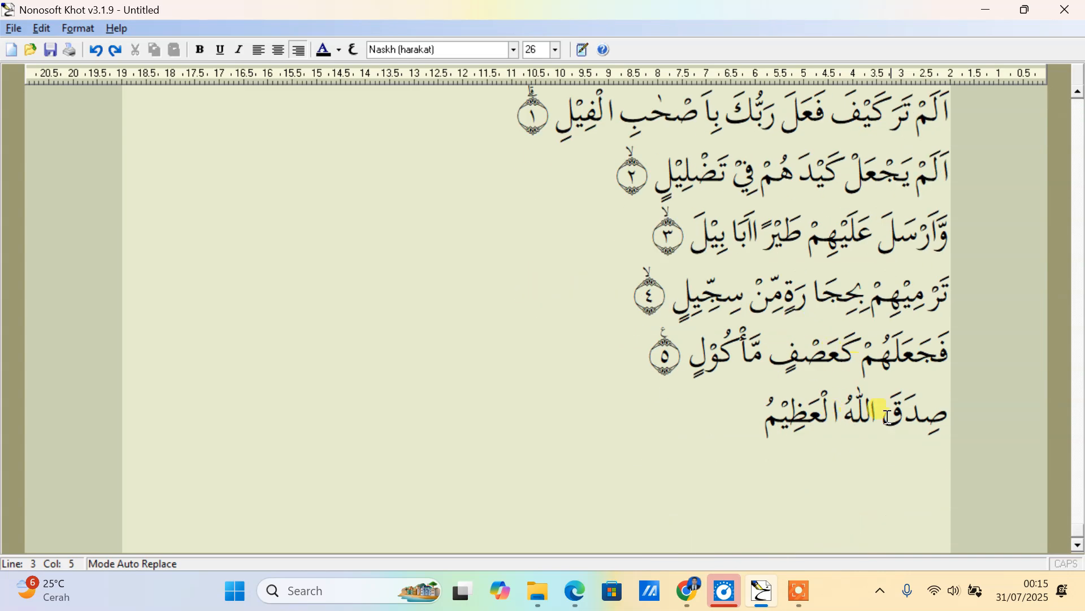
left_click(930, 419)
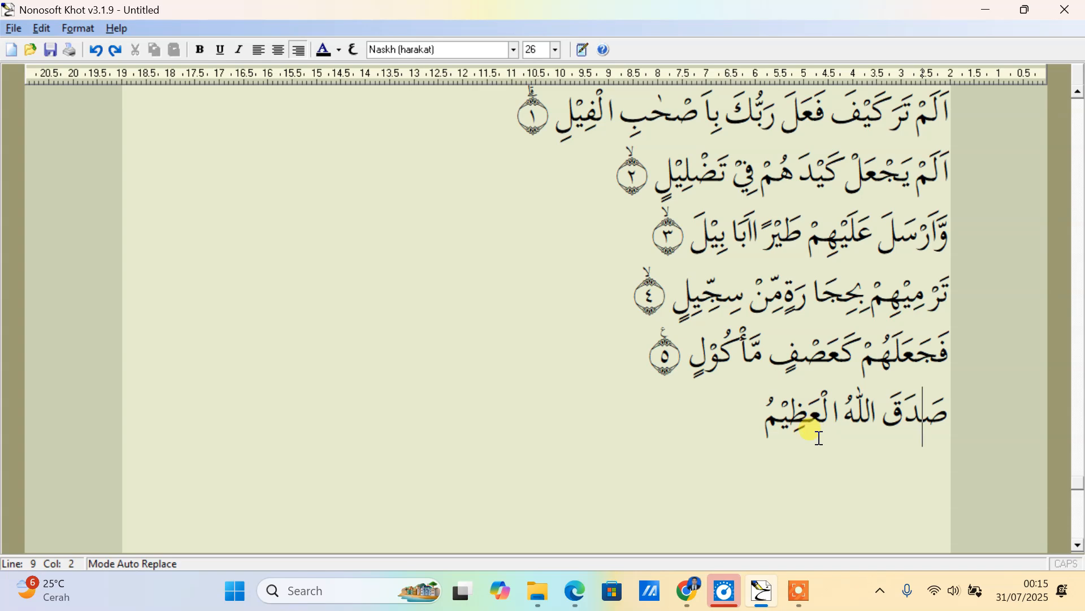
Stretch the word بِسْمِ in the basmalah by inserting elongation strokes between س and م
scroll(904, 427, "up", 1)
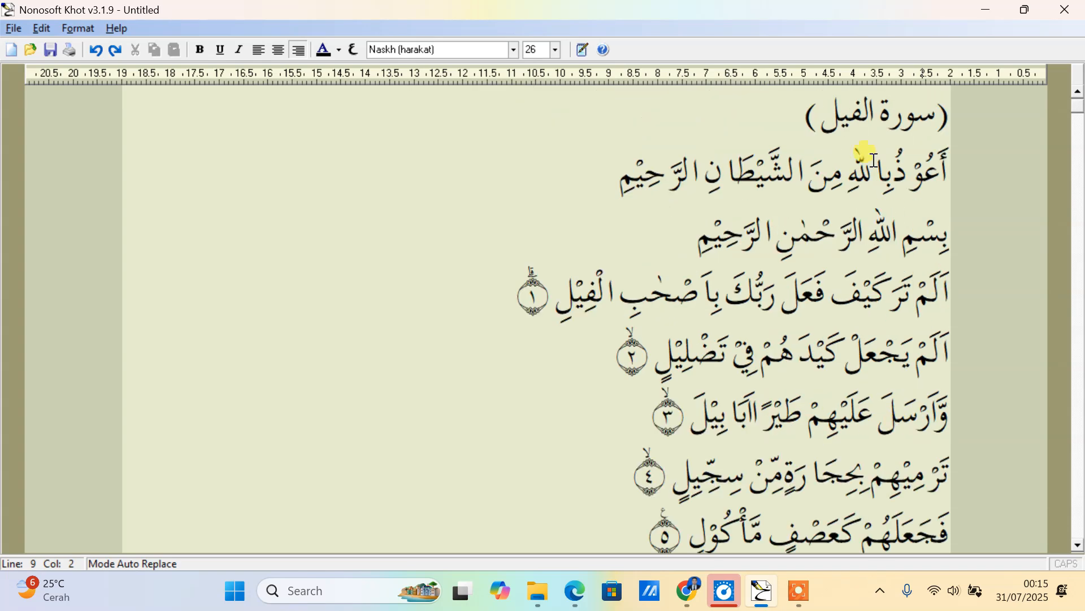
left_click(919, 239)
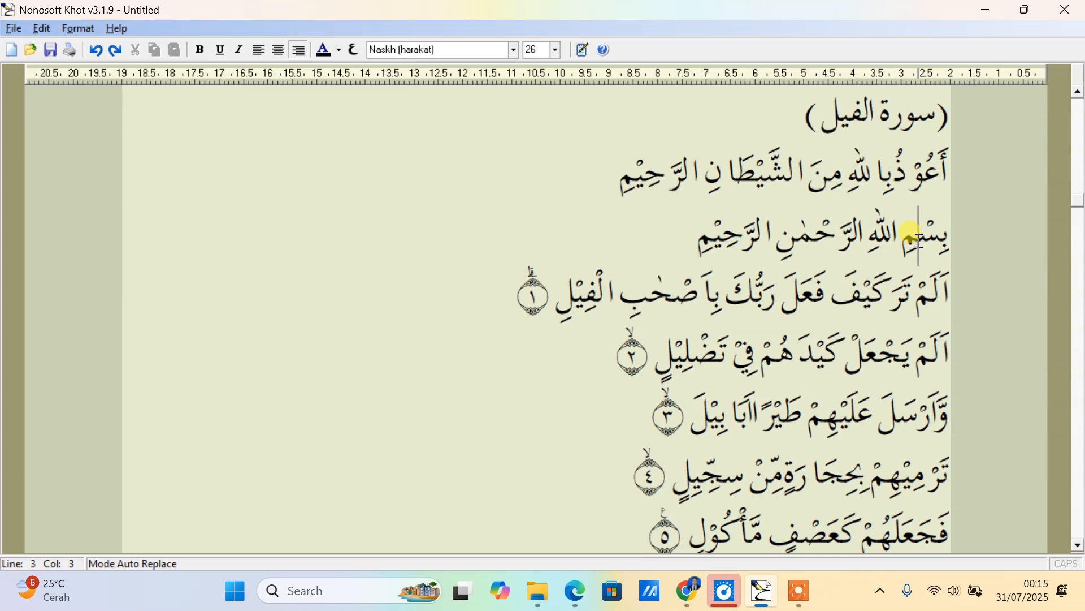
type("ـــ")
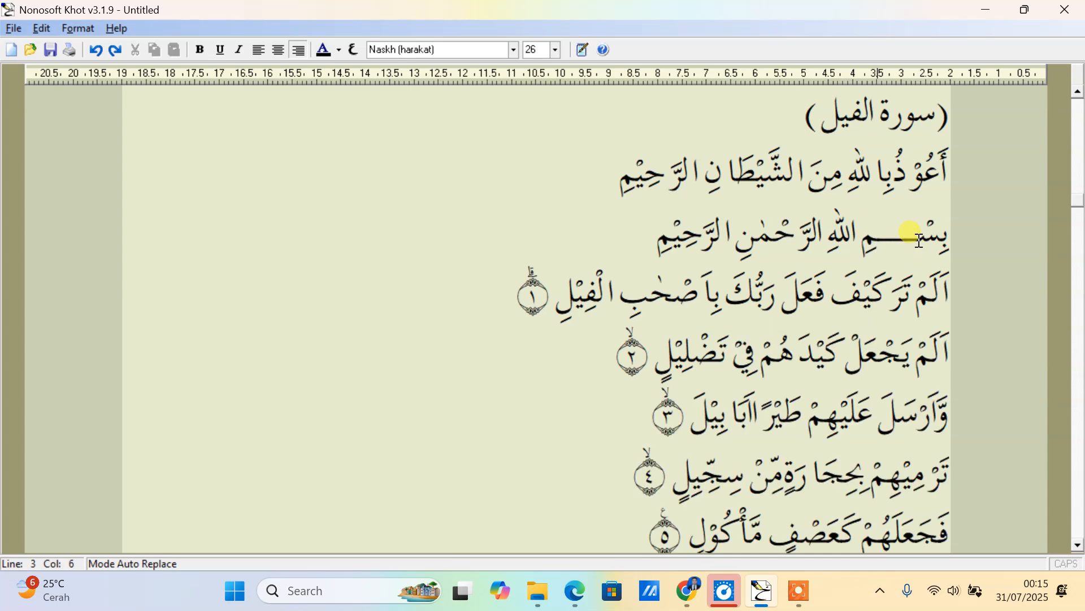
Remove the waqf sign above the verse 1 marker and insert an empty line after the first verse
scroll(898, 311, "down", 1)
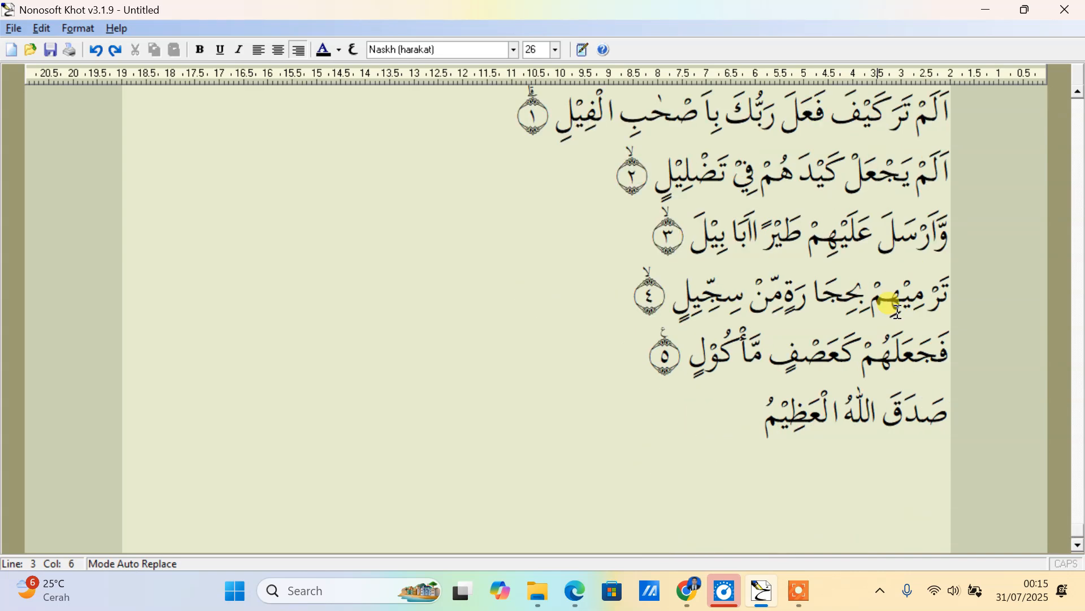
scroll(916, 396, "up", 1)
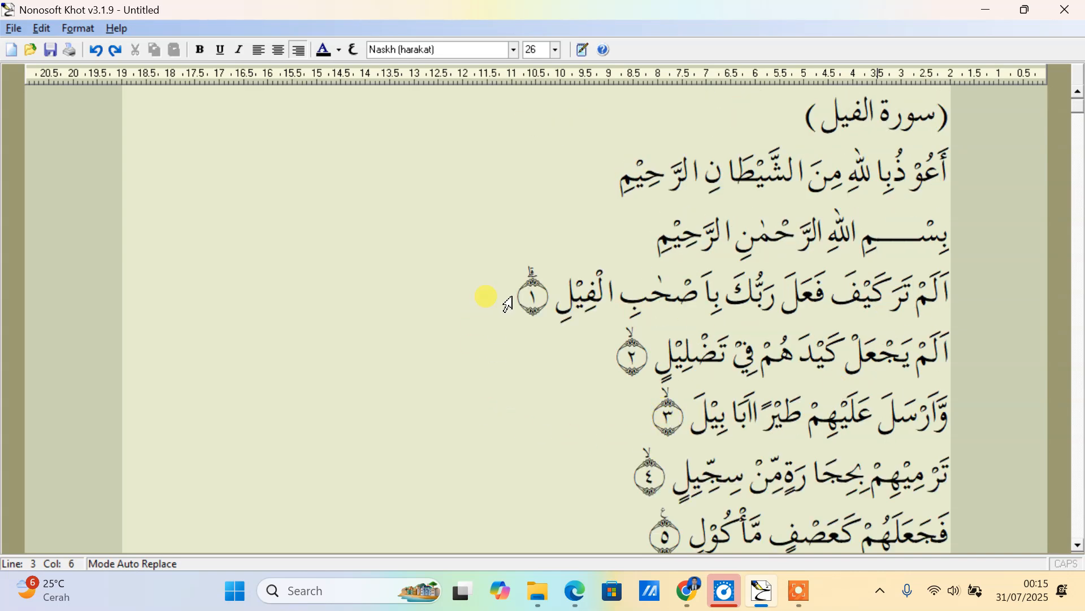
left_click(520, 293)
key("Return")
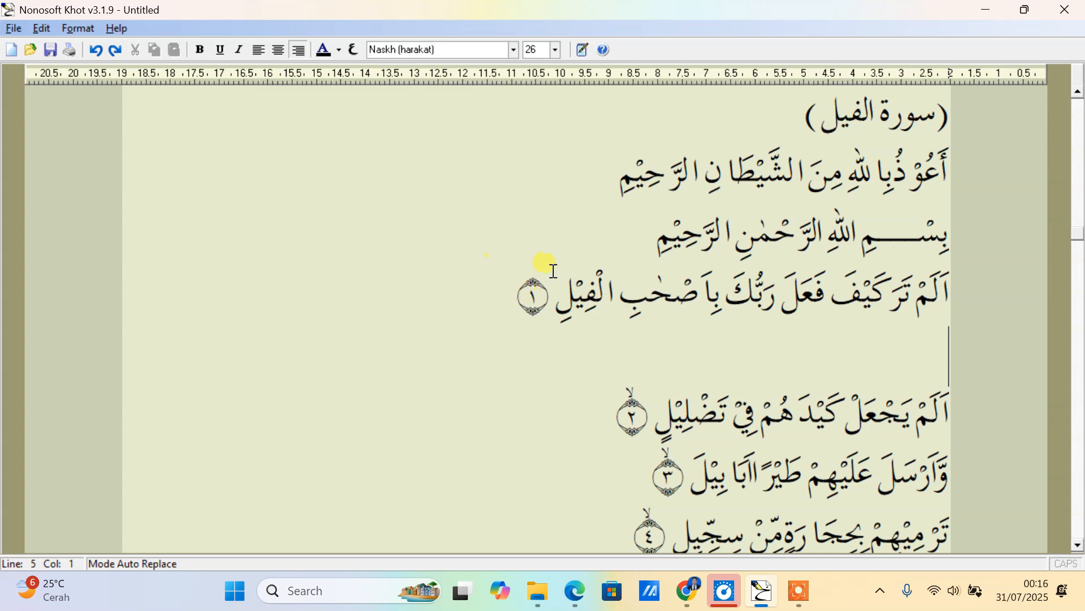
Undo the last elongation in بِسْمِ, the removal of the verse 1 waqf sign, and the empty line after verse 1
left_click(96, 51)
left_click(96, 51)
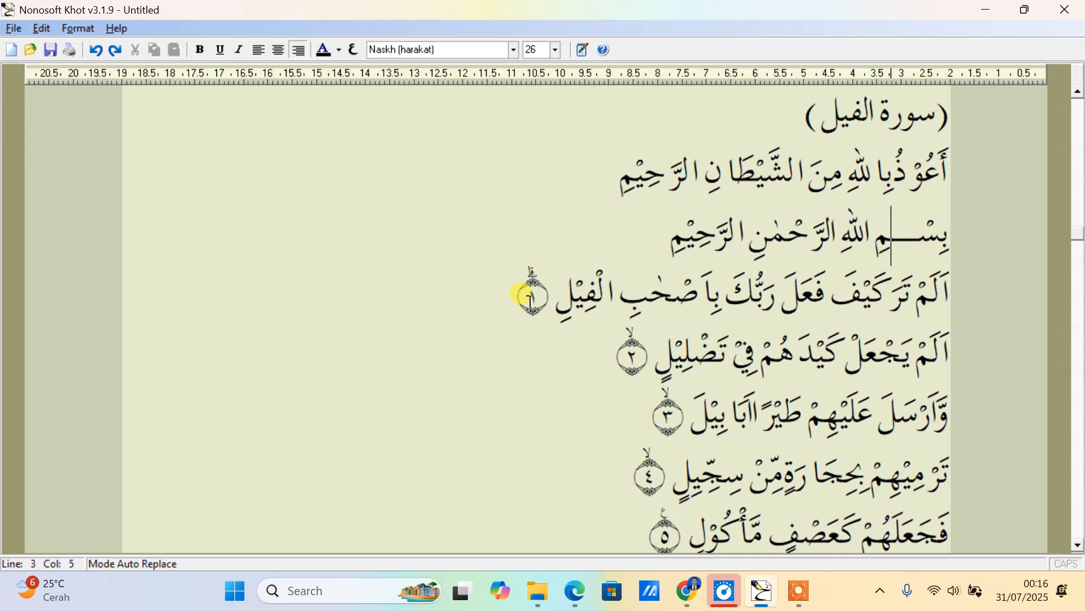
Insert an empty line between verses 1 and 2 and delete it again
left_click(950, 354)
key("Return")
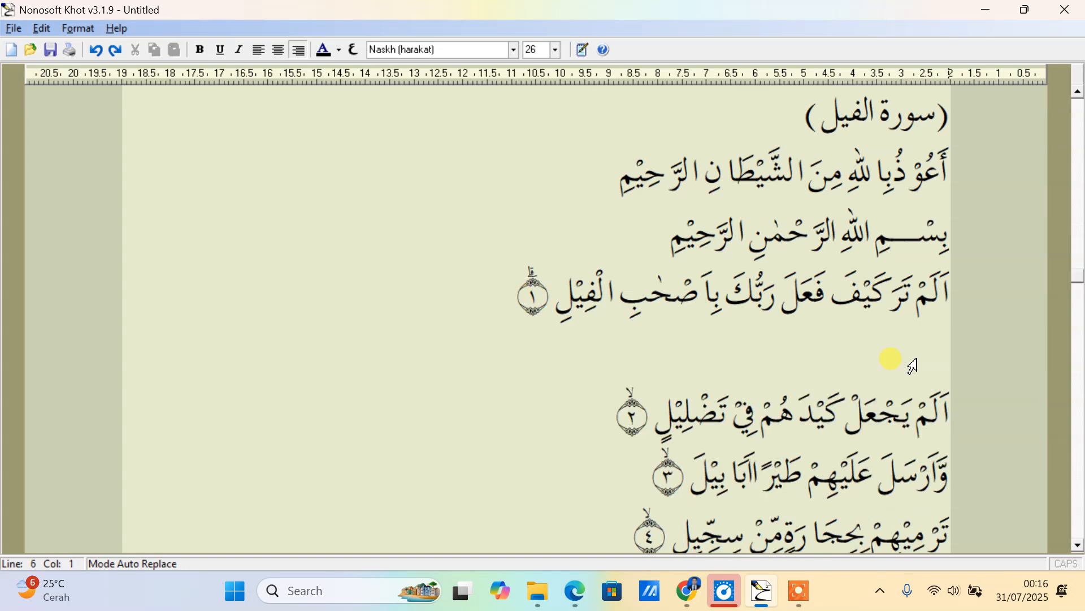
left_click(940, 360)
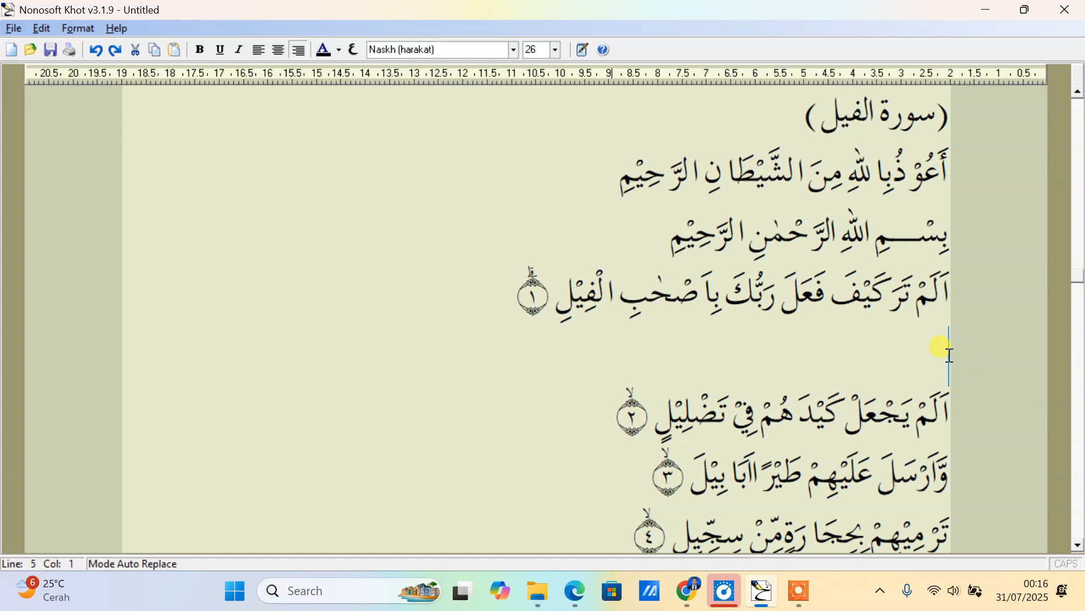
key("Delete")
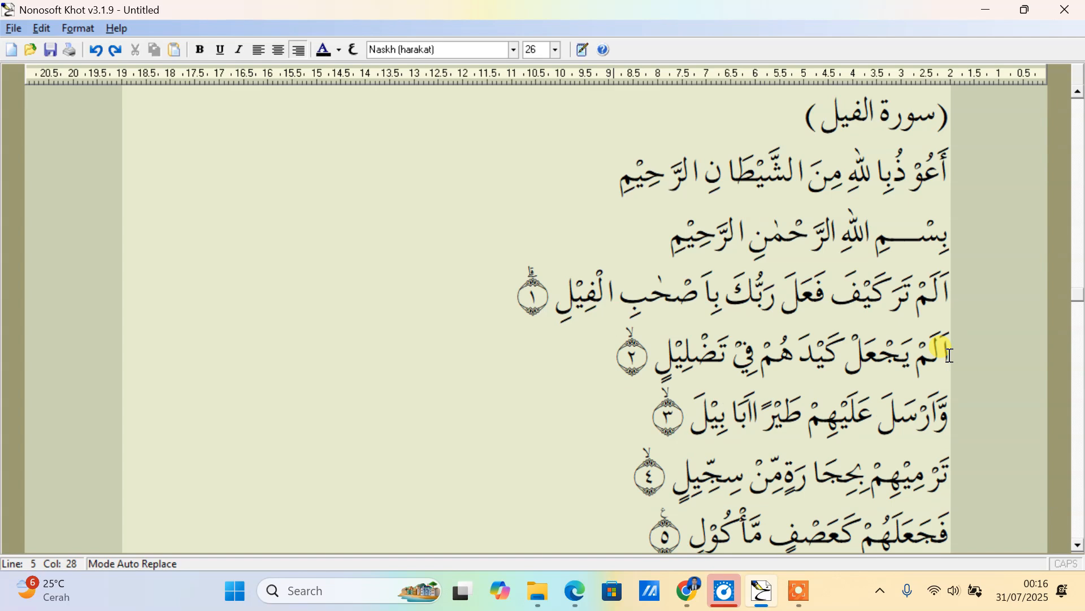
Add a new empty line below the closing line صَدَقَ اللهُ الْعَظِيْمُ
scroll(648, 364, "down", 3)
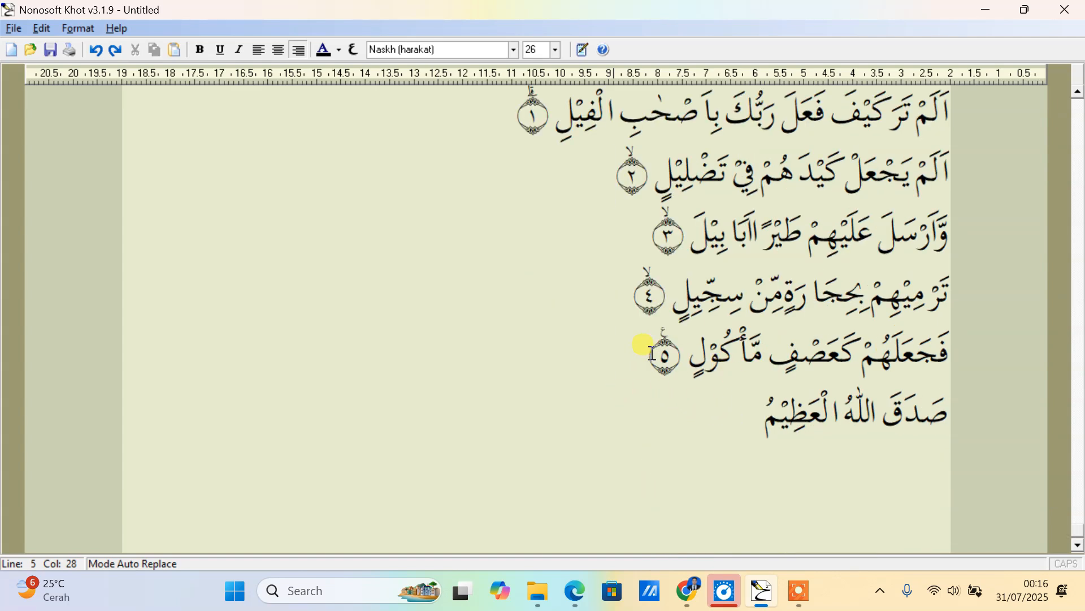
left_click(767, 417)
key("Return")
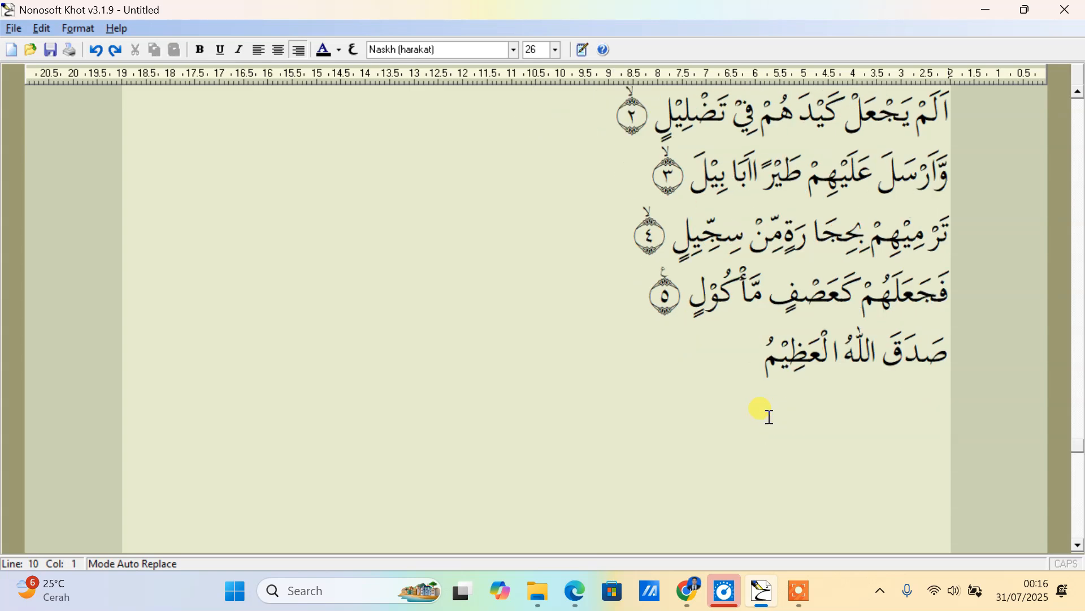
Add an end-of-verse marker numbered 5 with the waqf sign ج after الْعَظِيْمُ, start a new line, and delete the marker again
left_click(763, 357)
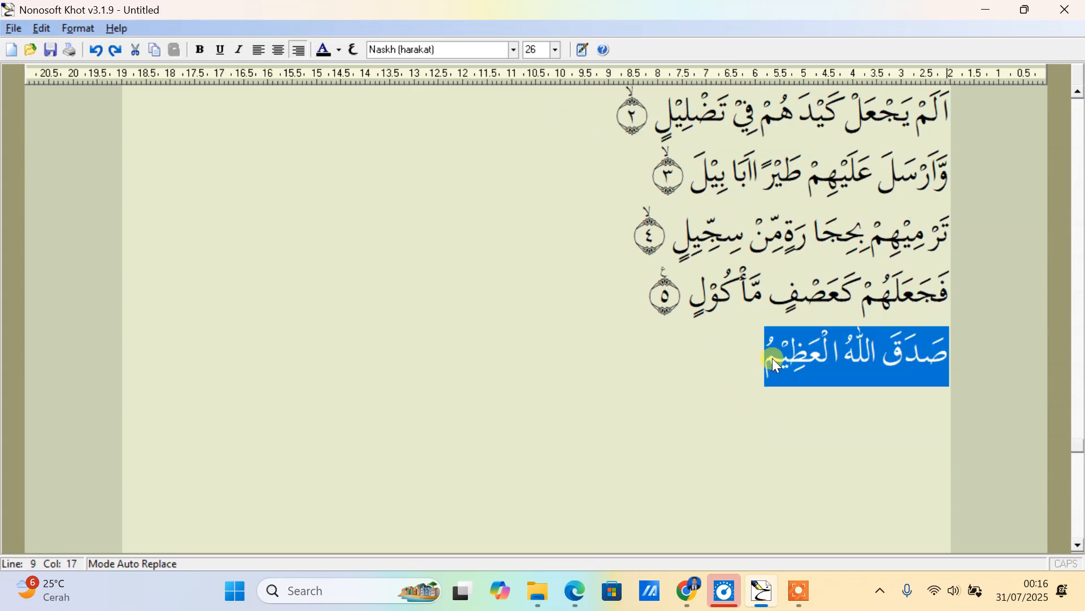
left_click(769, 358)
key("Left")
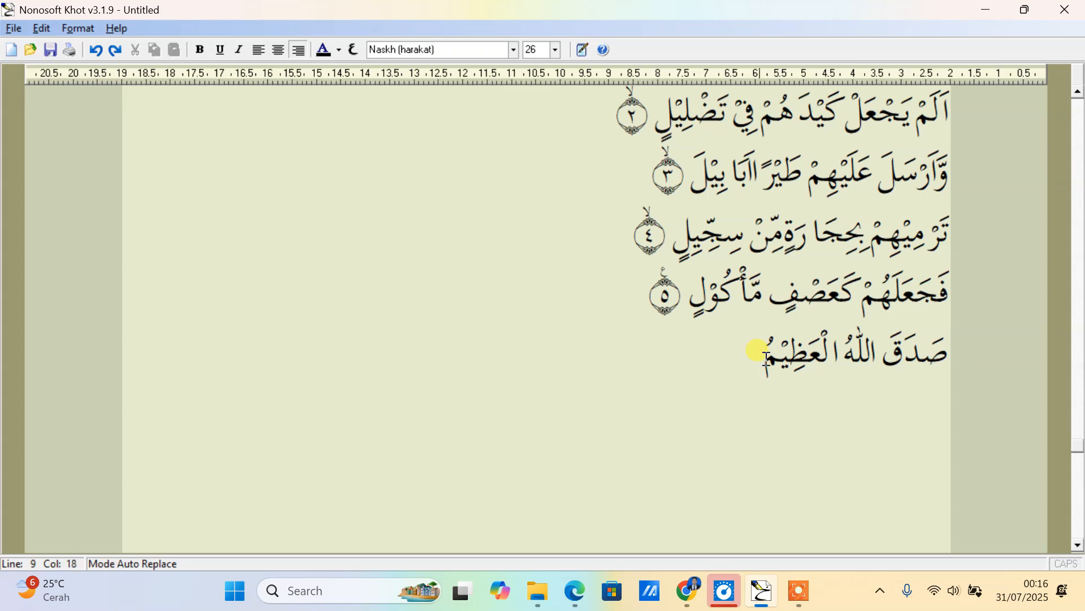
key("F3")
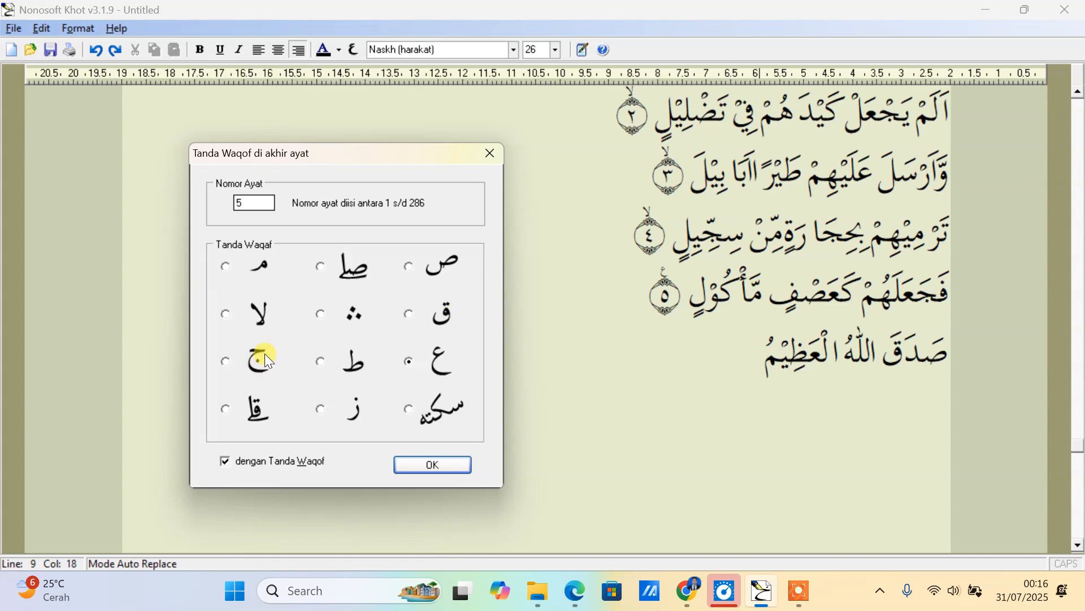
left_click(226, 361)
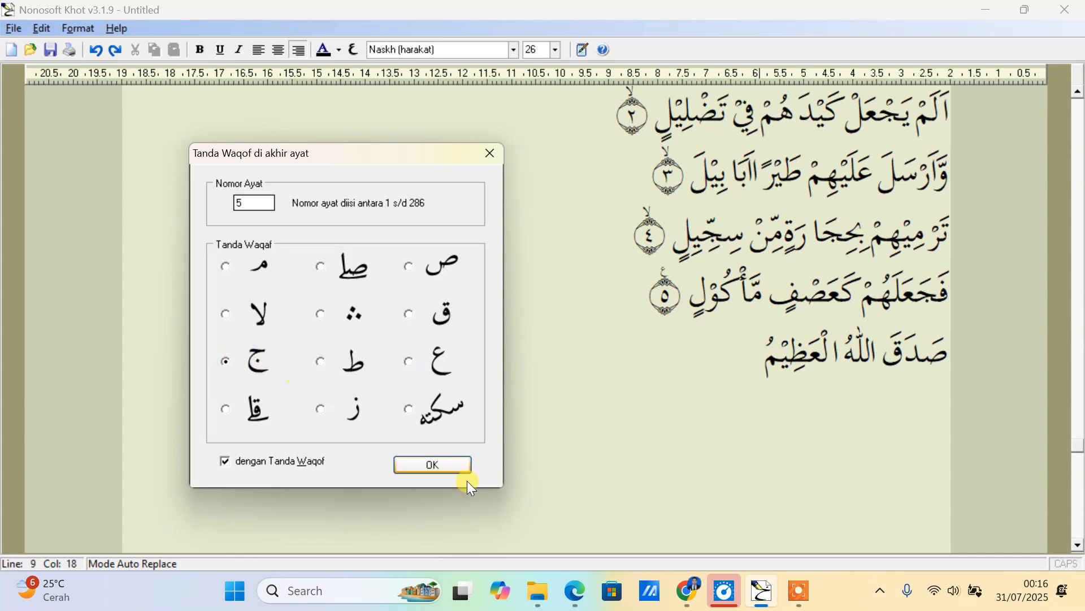
left_click(447, 466)
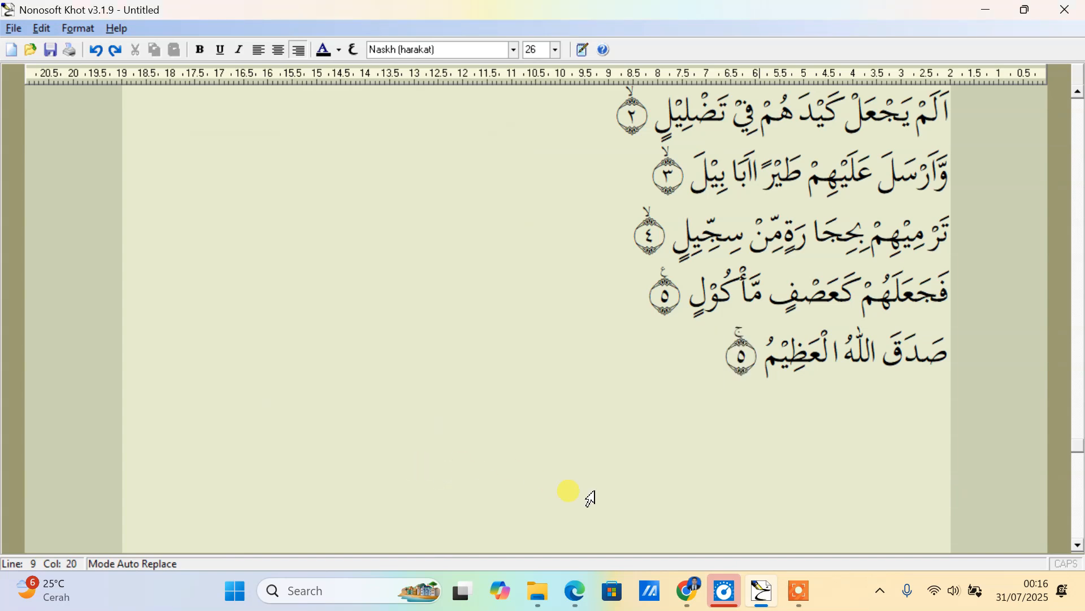
key("Return")
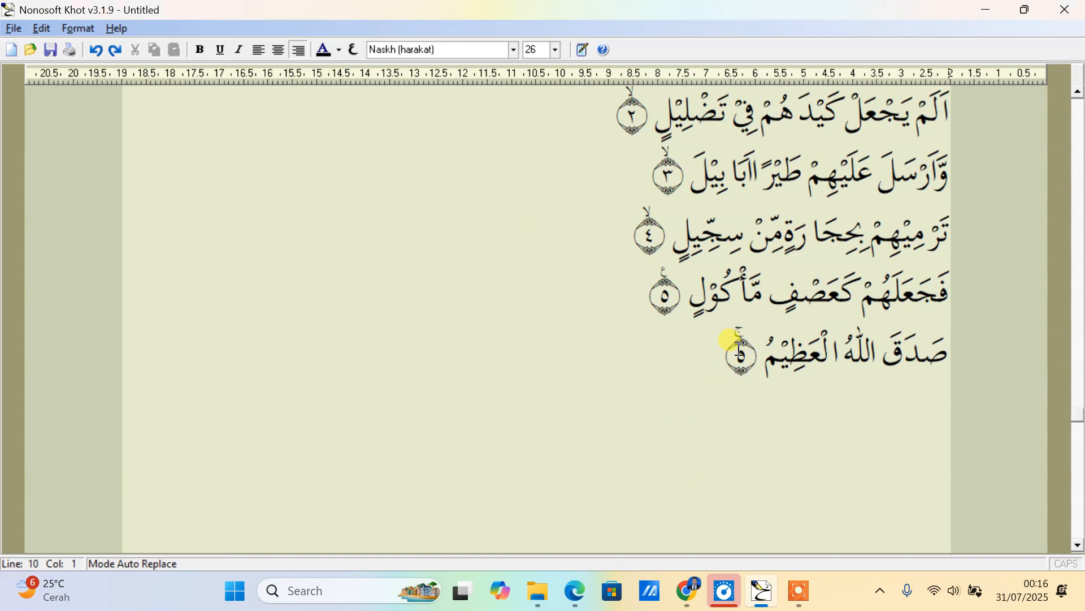
left_click_drag(737, 350, 756, 364)
key("Delete")
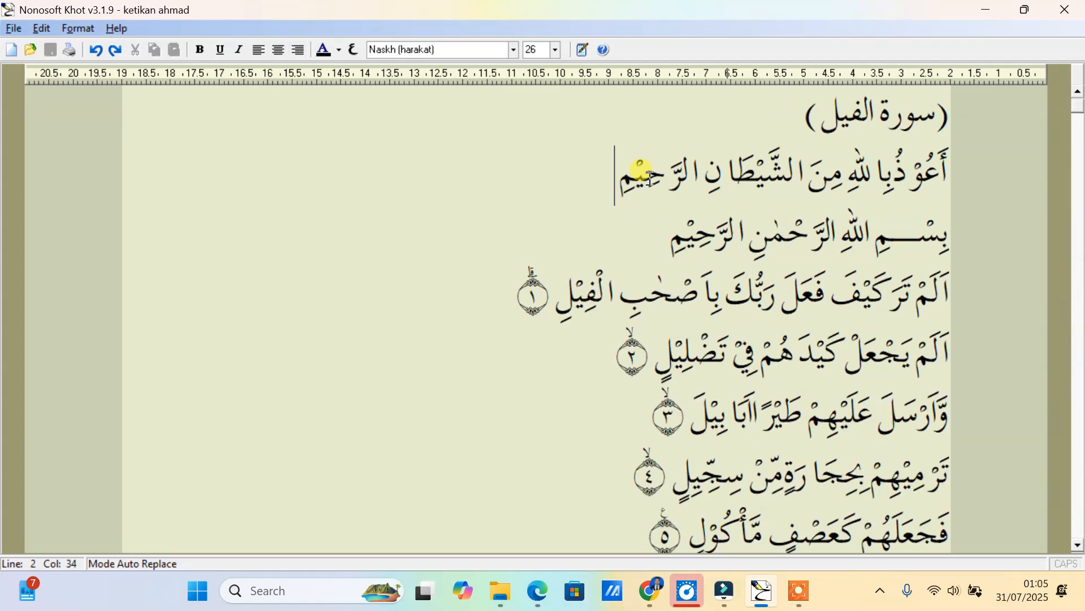
Replace the letter حِ with جِ in the last word of the ta'awwudh line so it reads الرَّجِيْمِ
left_click(650, 178)
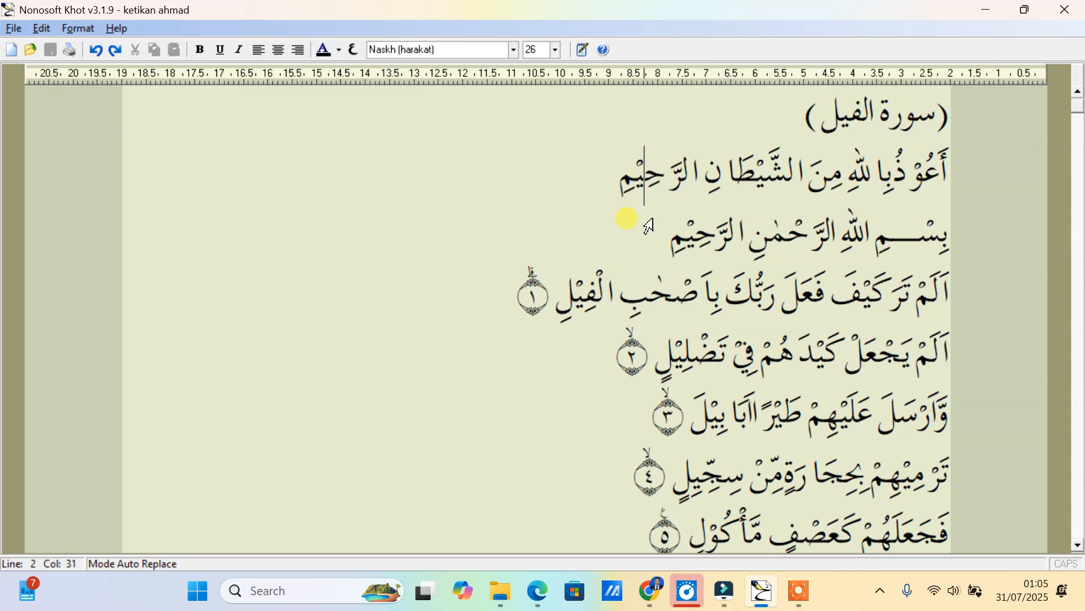
key("BackSpace")
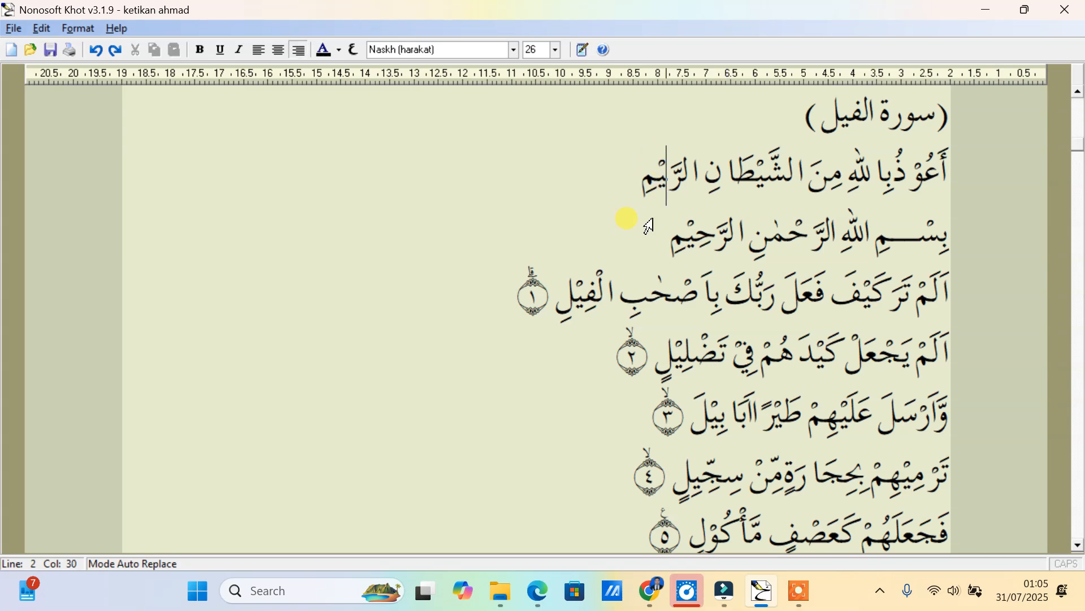
type("جِ")
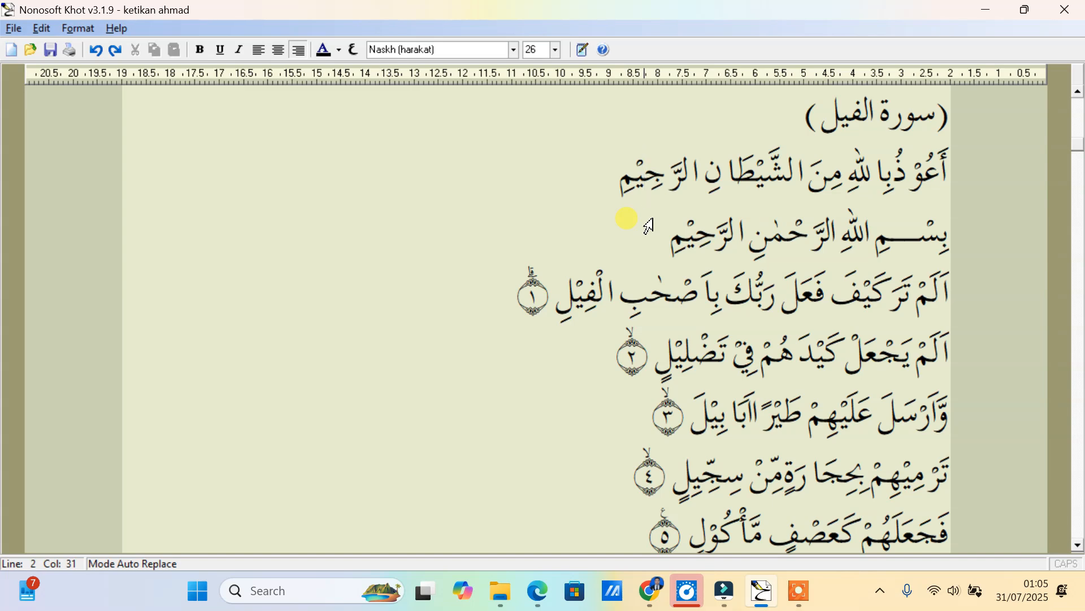
Stretch the word الرَّجِيْمِ in the ta'awwudh line by inserting an elongation stroke between ي and م
left_click(634, 180)
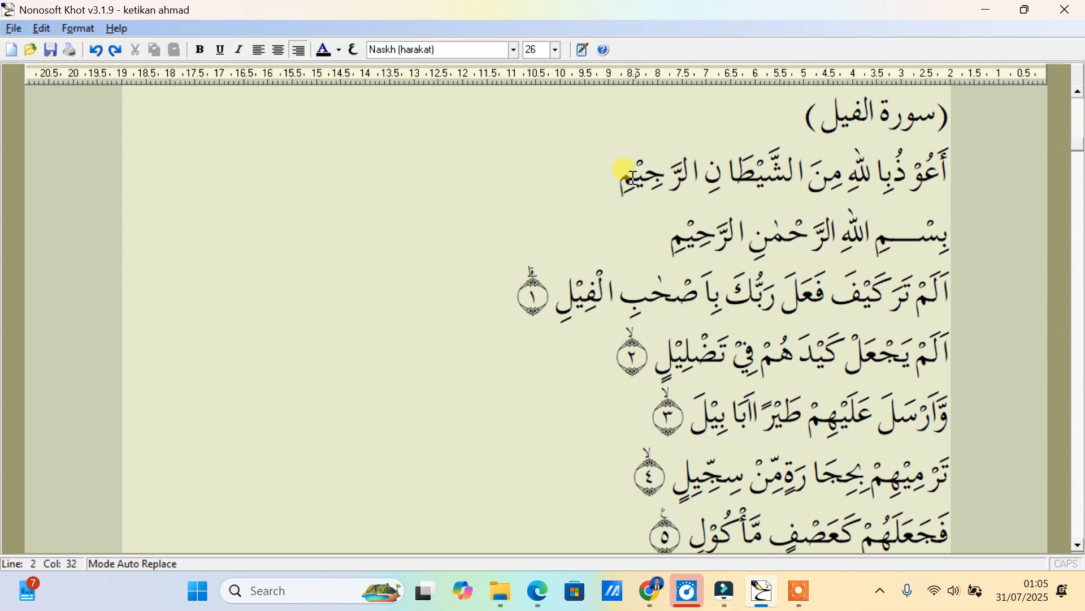
type("ِ")
scroll(855, 322, "down", 2)
scroll(858, 327, "up", 2)
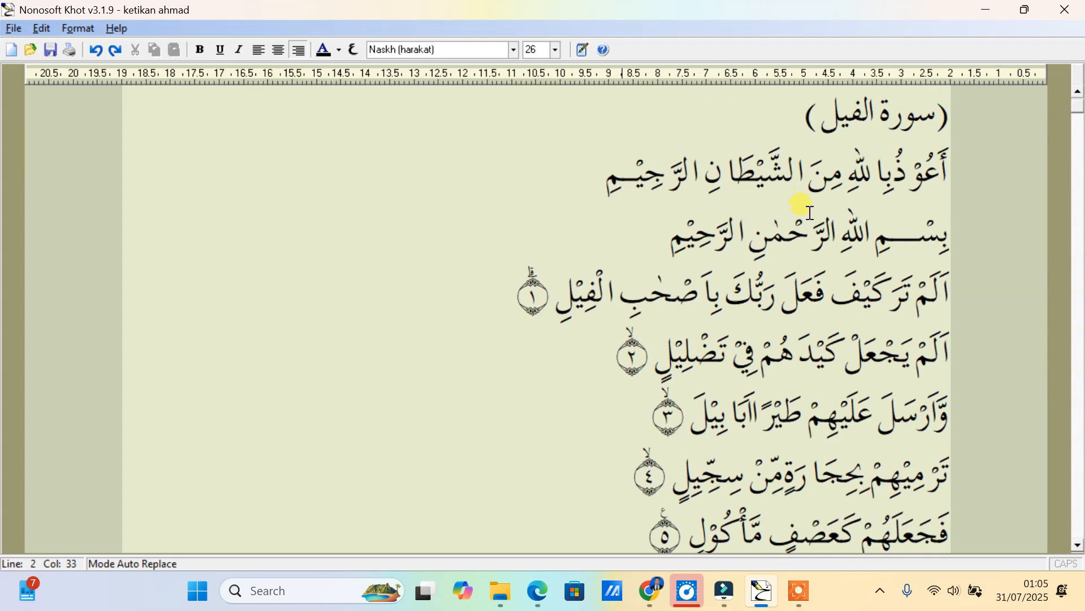